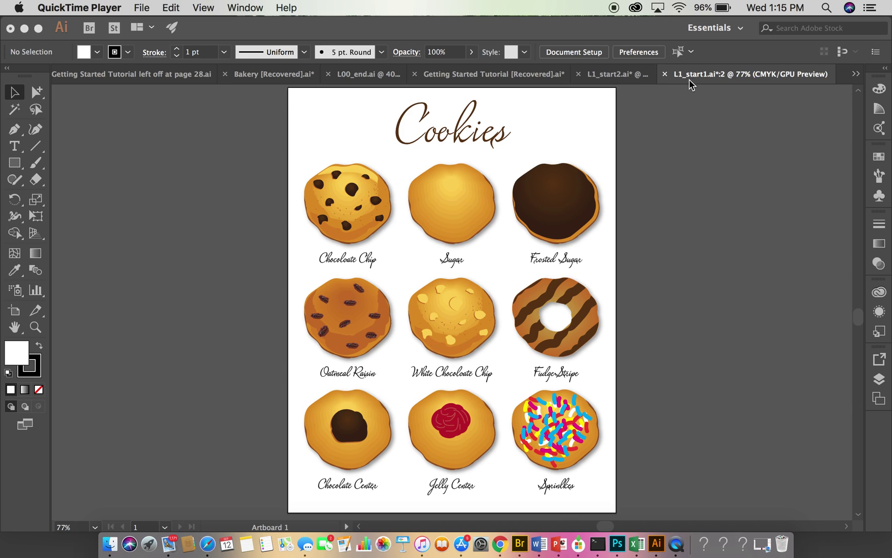
Switch to the Recent Files workspace and return to the Essentials workspace.
left_click(729, 30)
left_click(717, 30)
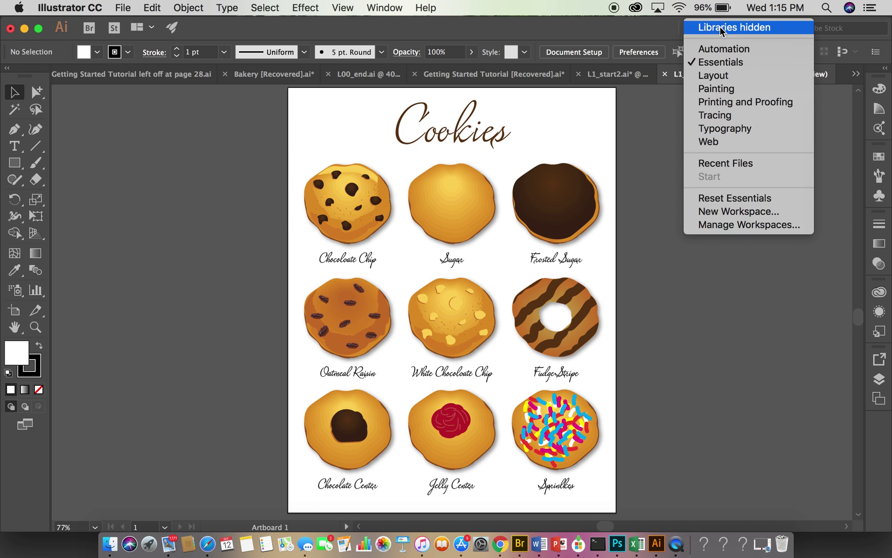
left_click(721, 163)
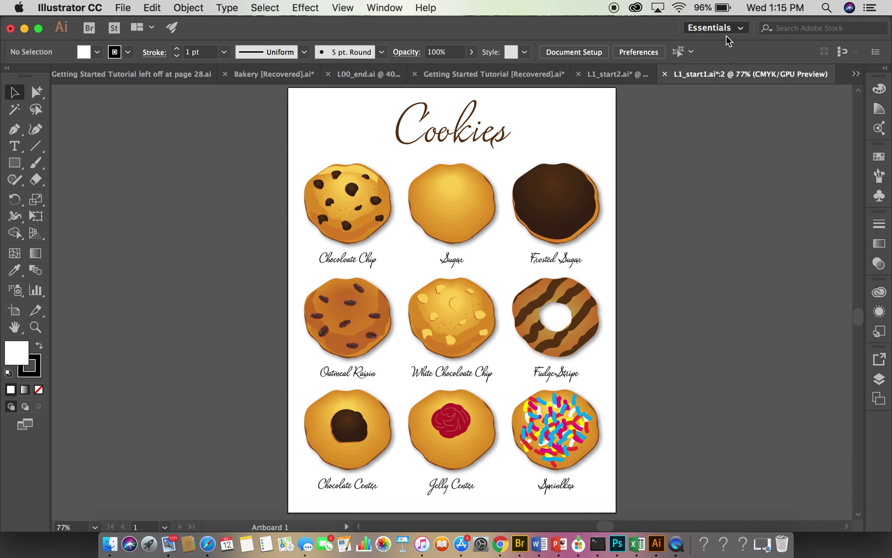
left_click(724, 29)
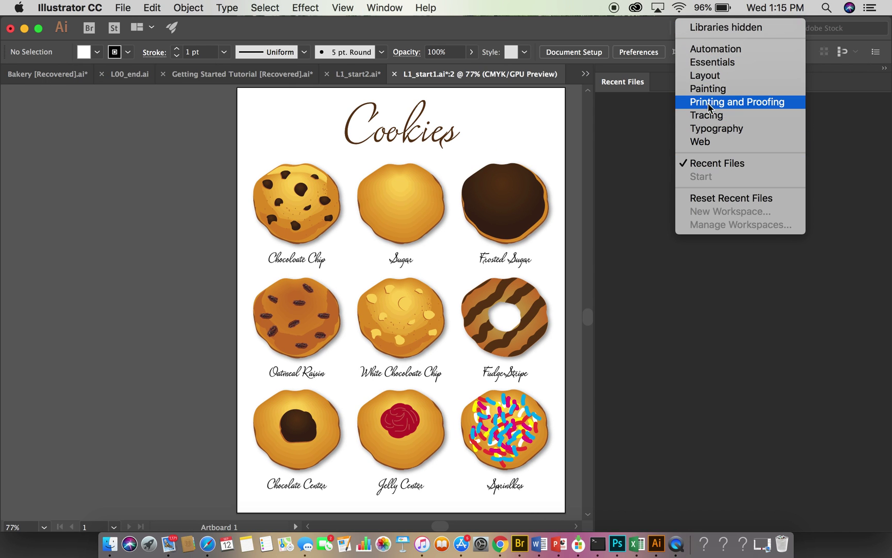
left_click(712, 62)
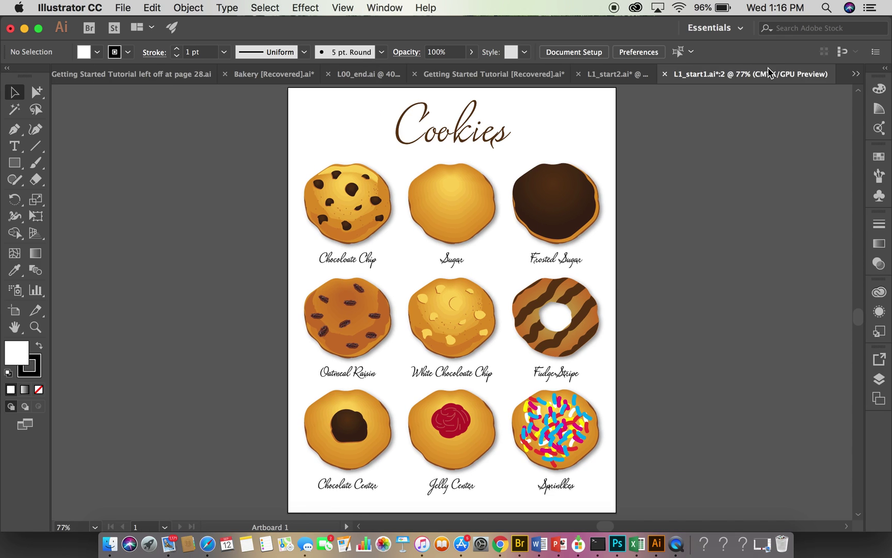
Reset the Essentials workspace and collapse the expanded Libraries panel.
left_click(716, 29)
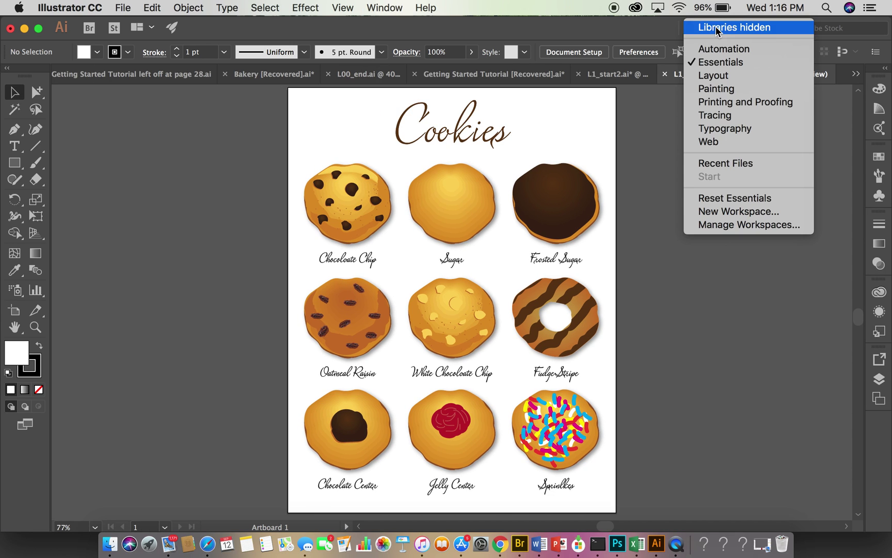
left_click(728, 198)
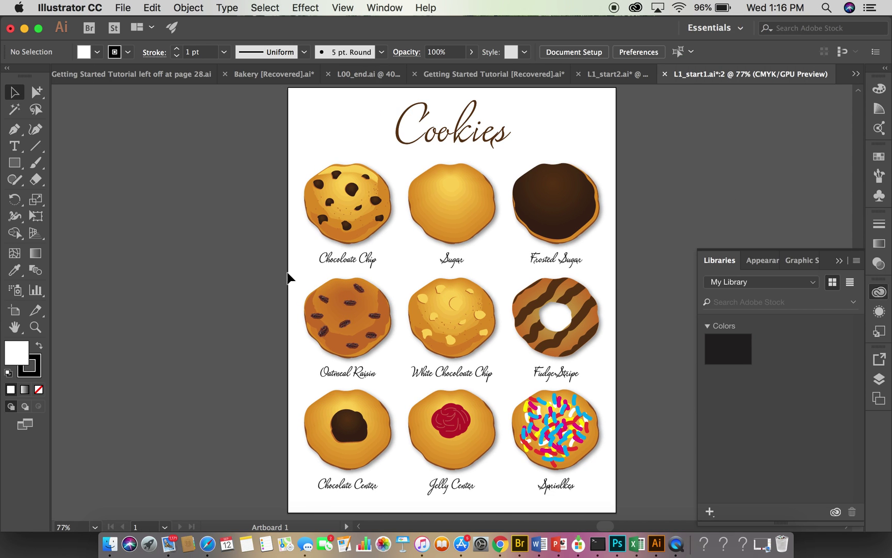
left_click(839, 260)
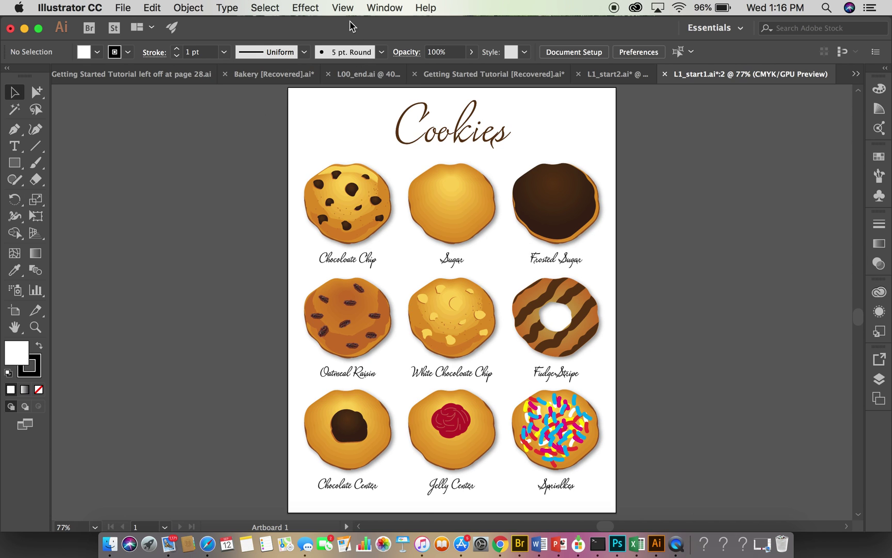
Zoom in on the cookie artboard in two stages to 150%, and zoom back out to 100%.
left_click(343, 8)
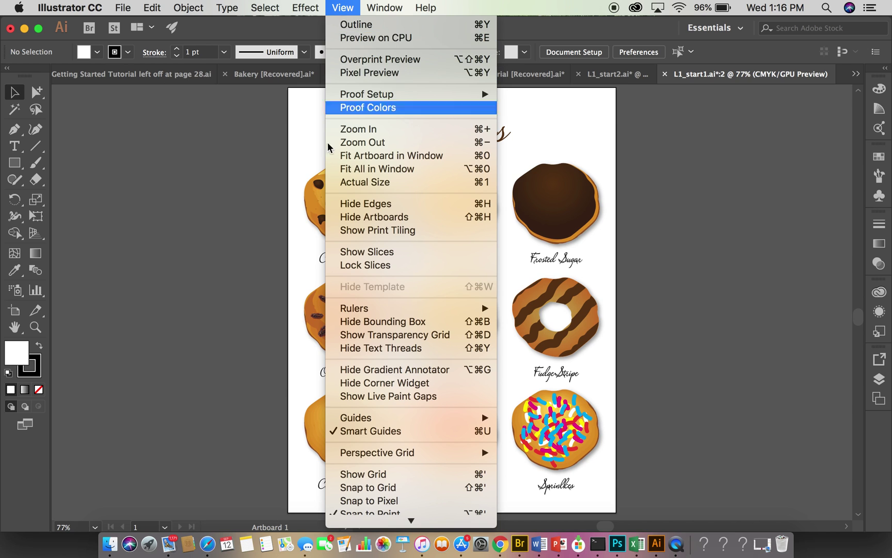
left_click(377, 129)
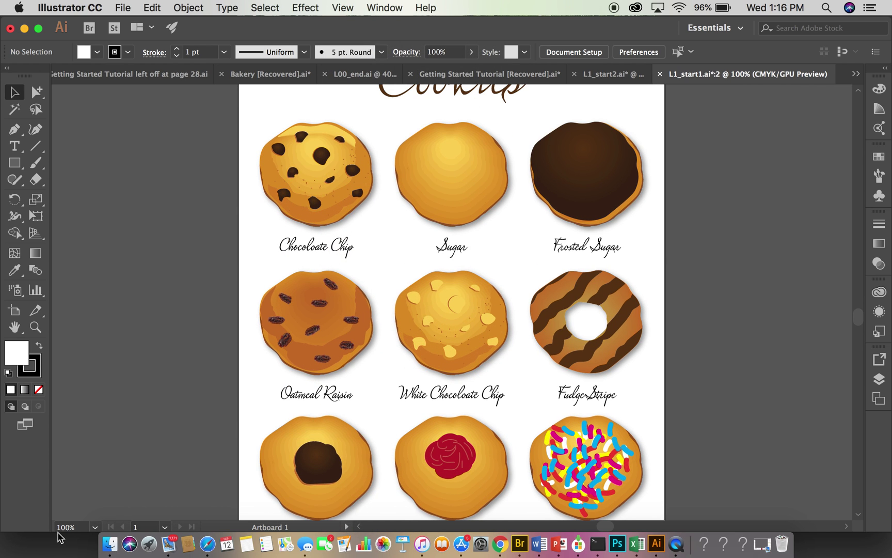
left_click(344, 9)
left_click(371, 131)
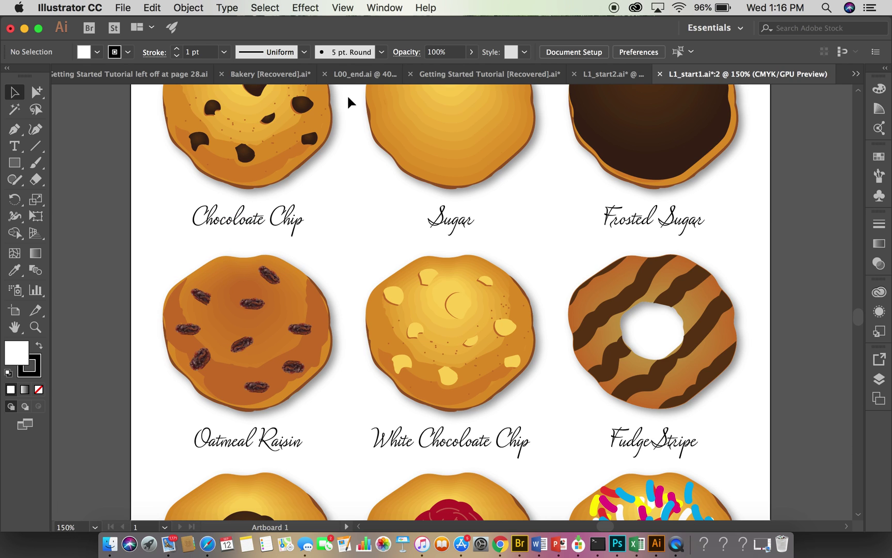
left_click(342, 8)
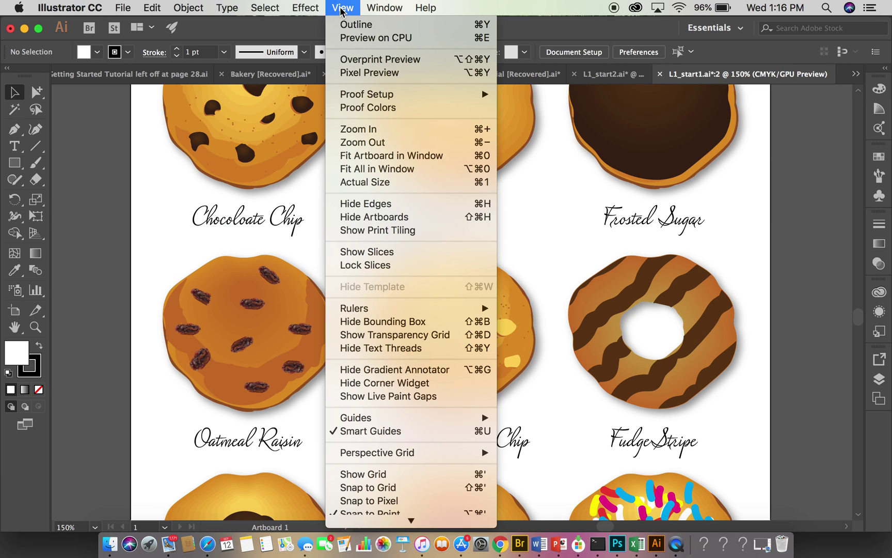
left_click(377, 142)
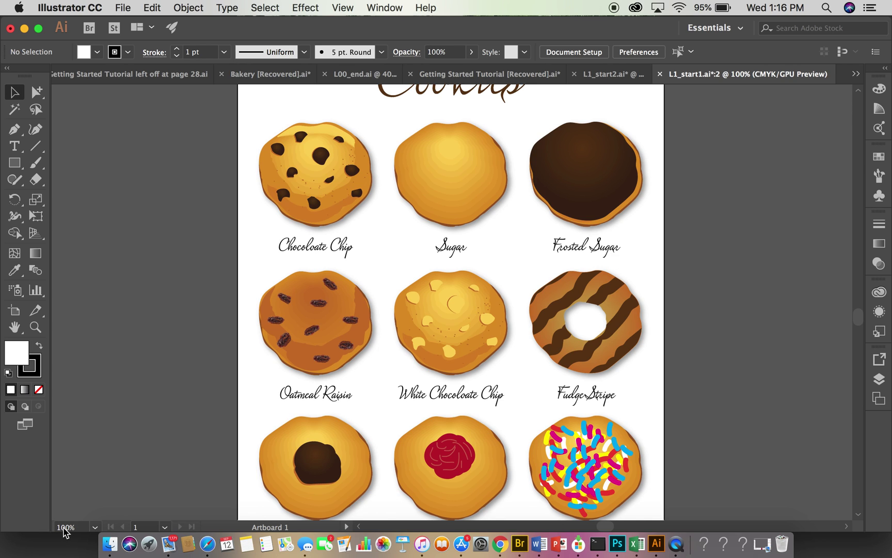
Zoom in on the artboard to 150% and fit the whole artboard in the window again.
left_click(345, 8)
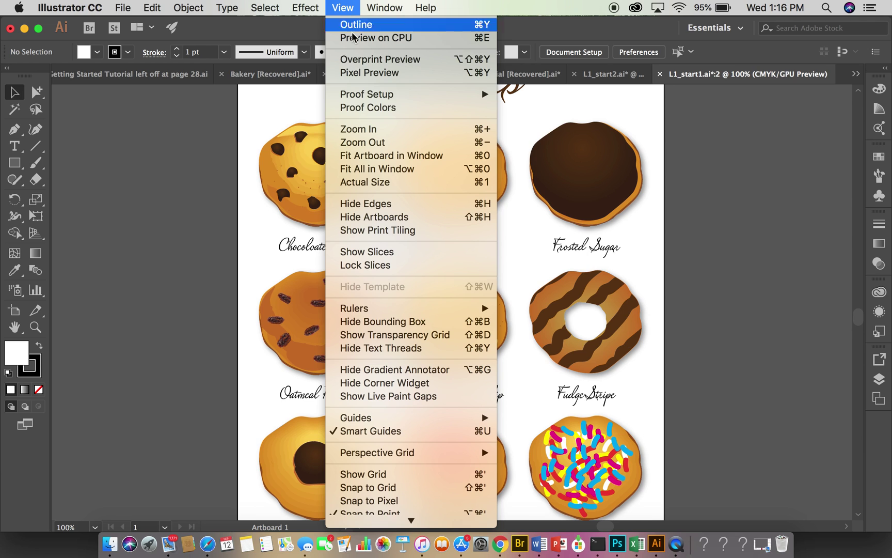
left_click(359, 128)
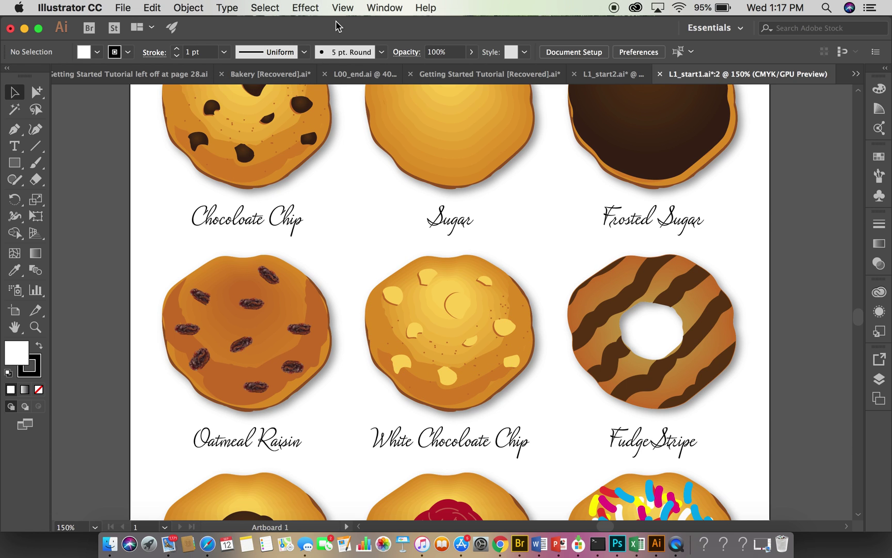
left_click(342, 9)
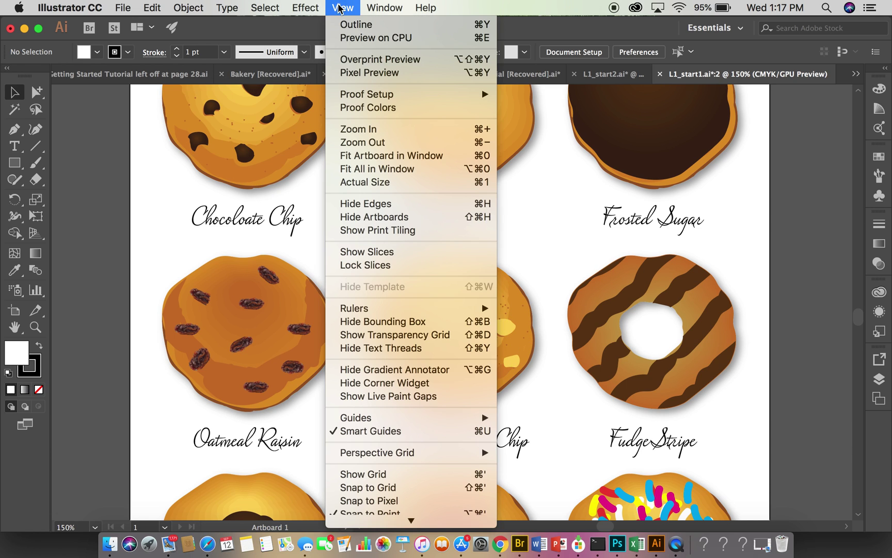
left_click(370, 157)
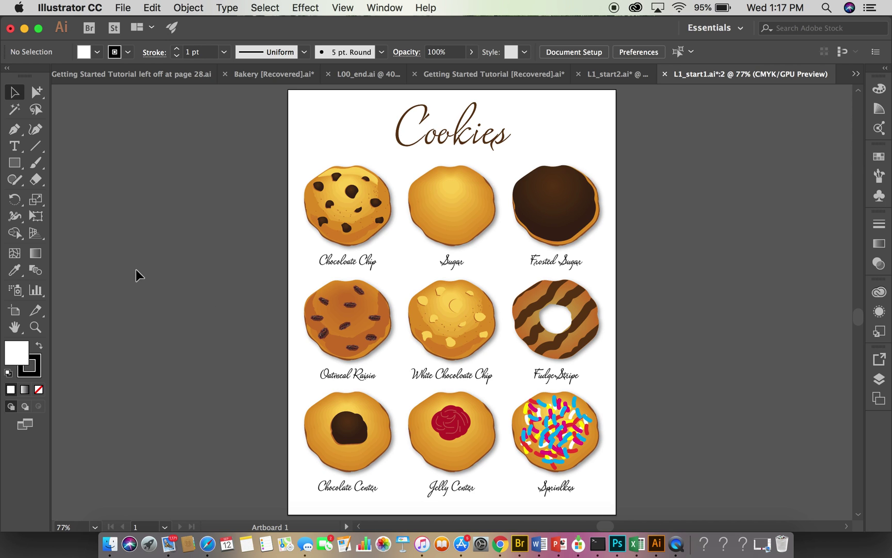
Draw a tall white rectangle on the empty canvas to the left of the artboard and delete it.
left_click(14, 164)
left_click_drag(83, 199, 135, 300)
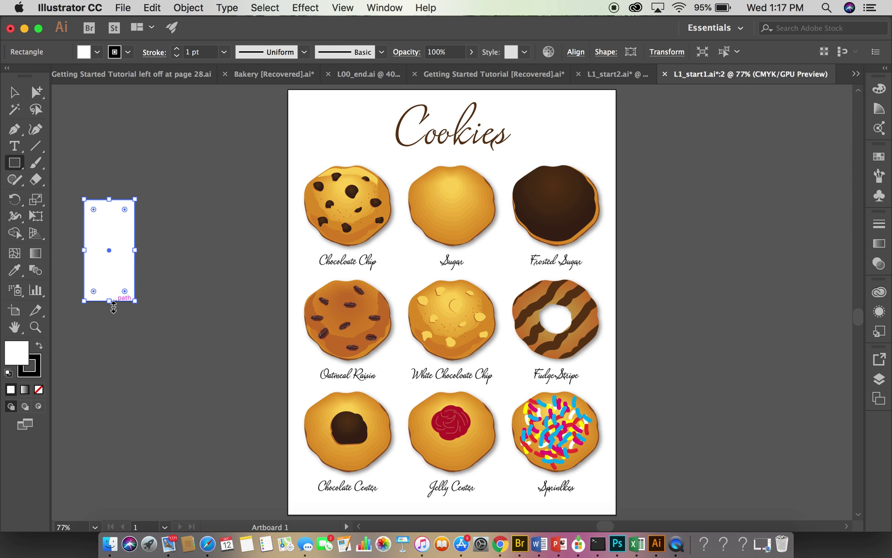
left_click(120, 393)
left_click(425, 306)
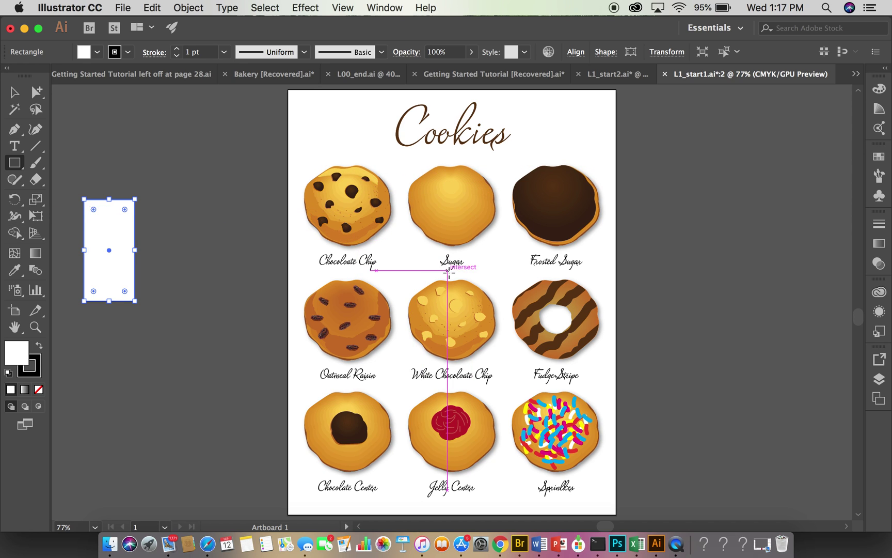
key("Delete")
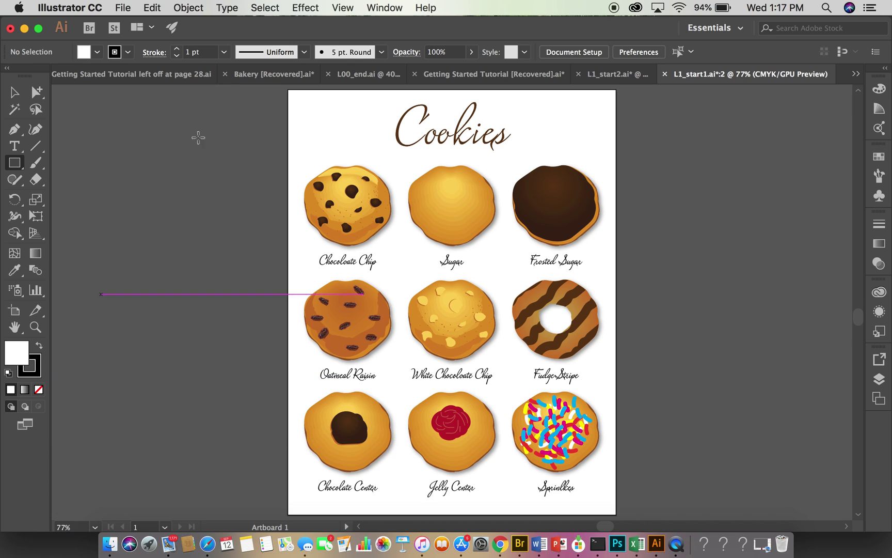
View the cookie document at actual size and fit the artboard back in the window.
left_click(353, 10)
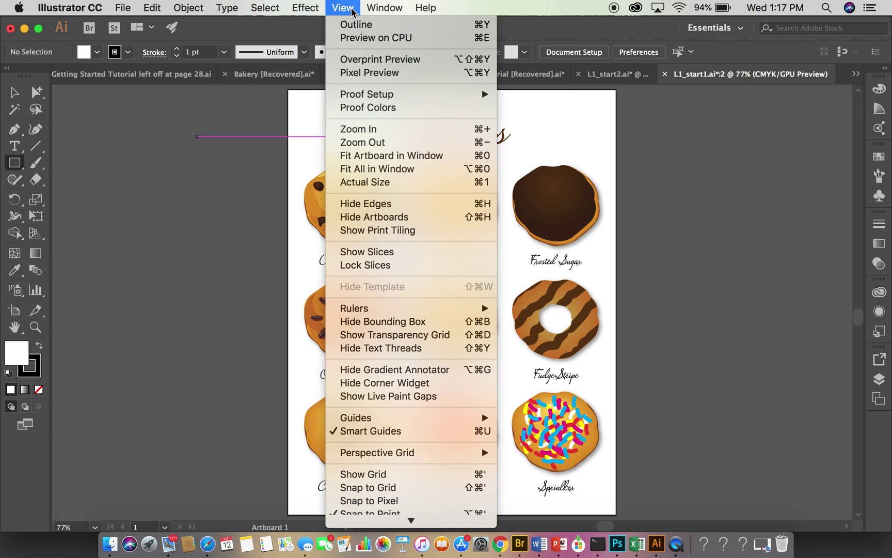
left_click(384, 182)
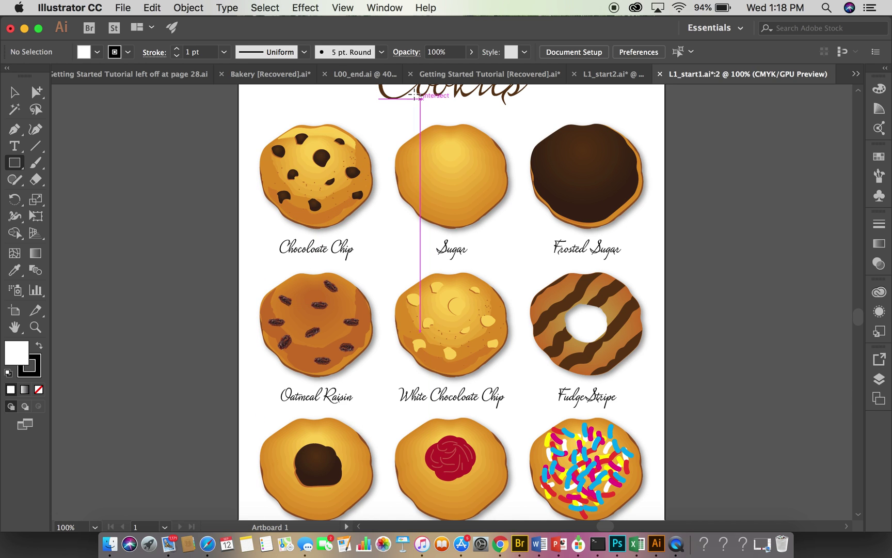
left_click(352, 10)
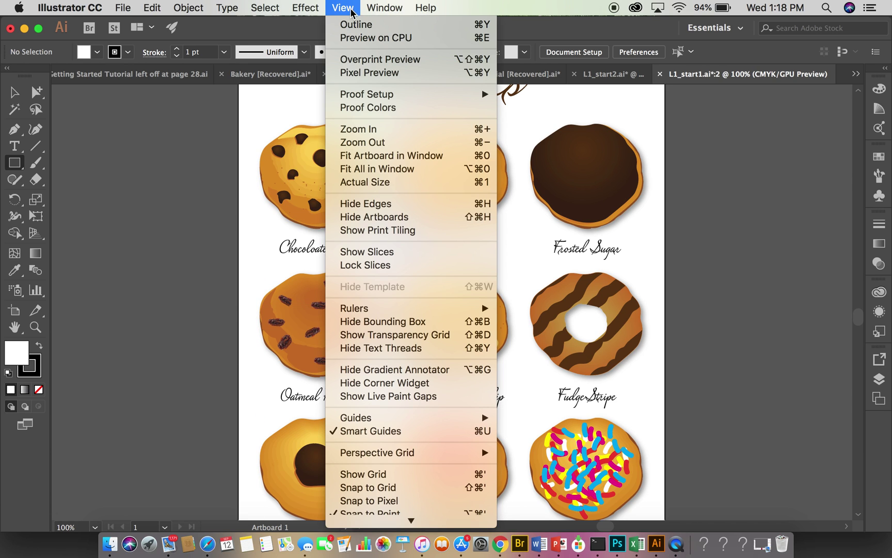
left_click(419, 161)
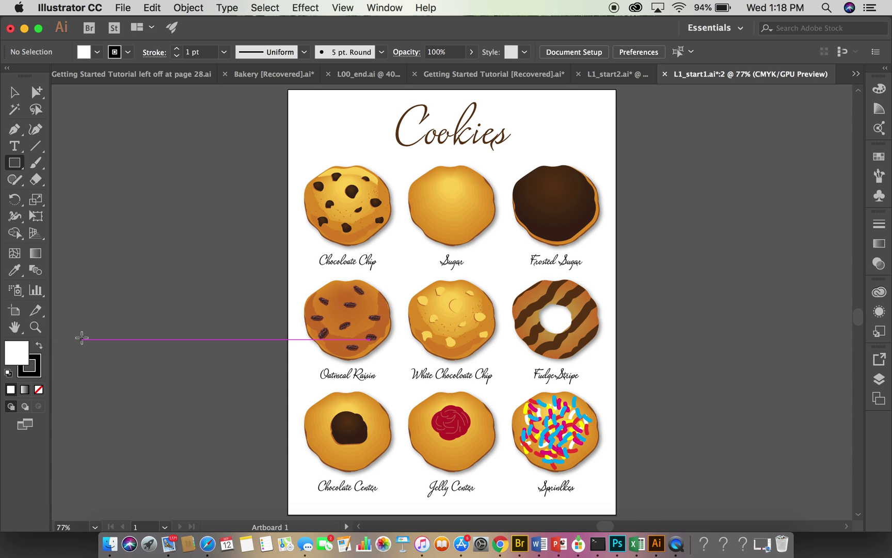
Magnify the Sprinkles cookie in several stages with the Zoom tool.
left_click(35, 327)
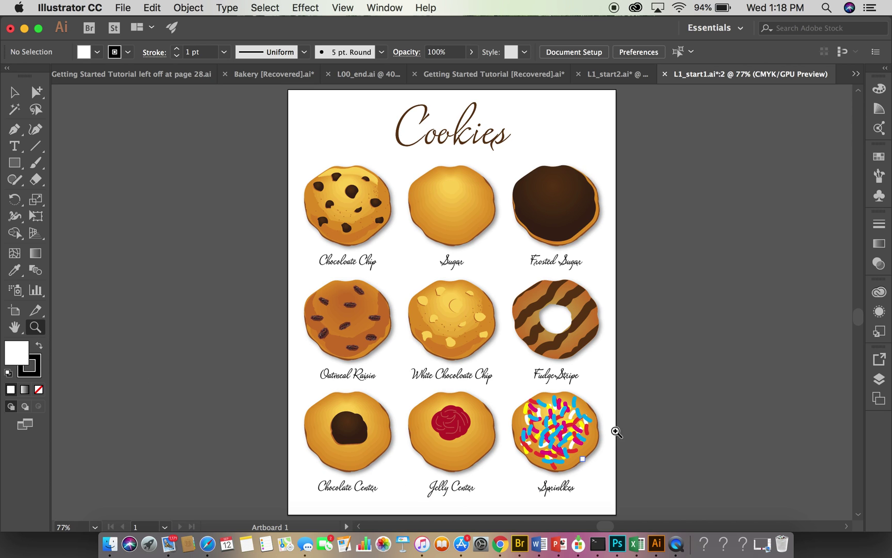
left_click(574, 436)
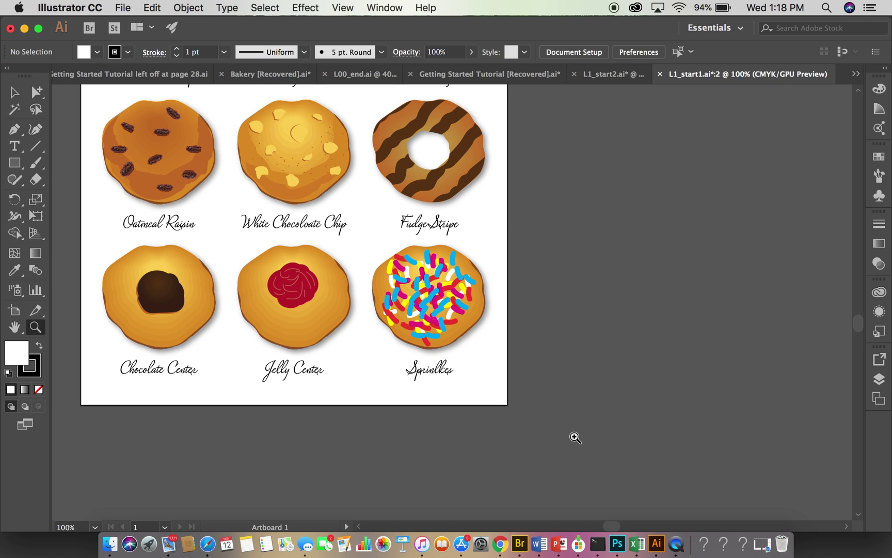
left_click(421, 305)
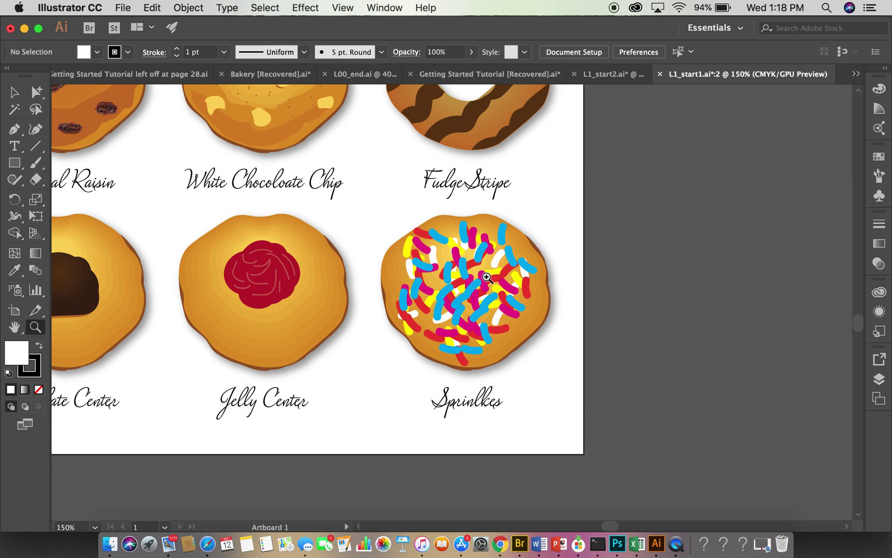
left_click(486, 277)
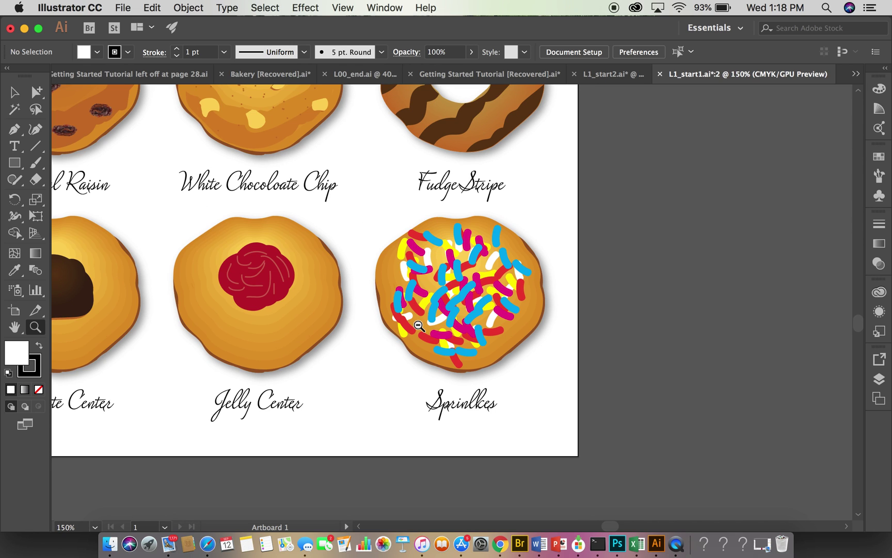
Zoom out from the Sprinkles cookie to 100% with the Zoom tool and fit the artboard in the window.
left_click(419, 325, "alt")
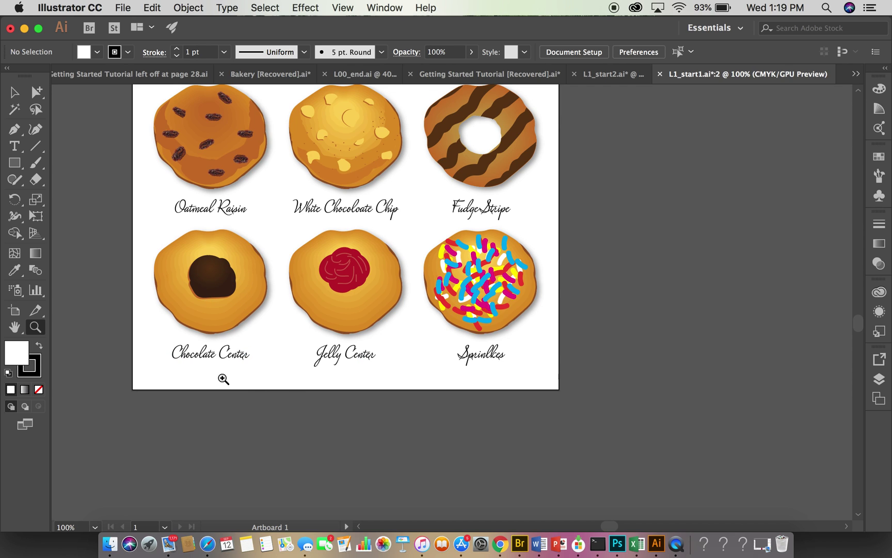
left_click(344, 8)
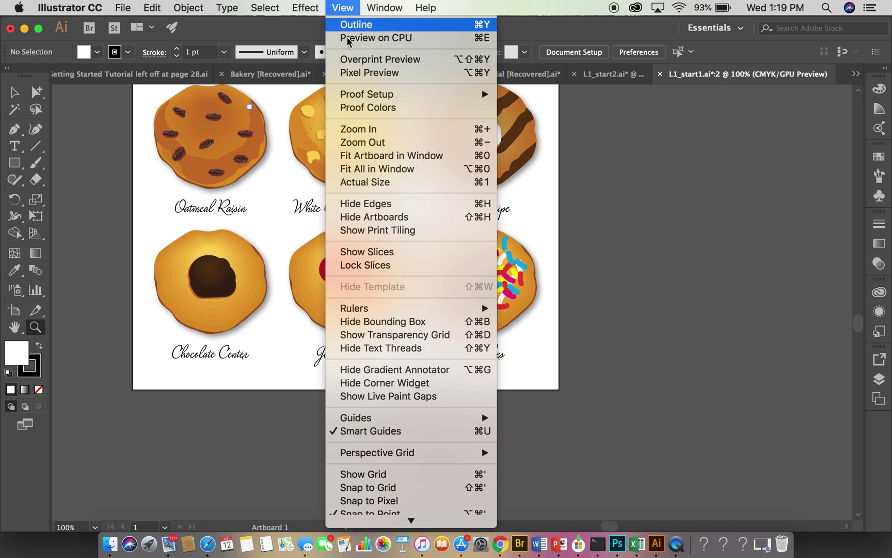
left_click(374, 156)
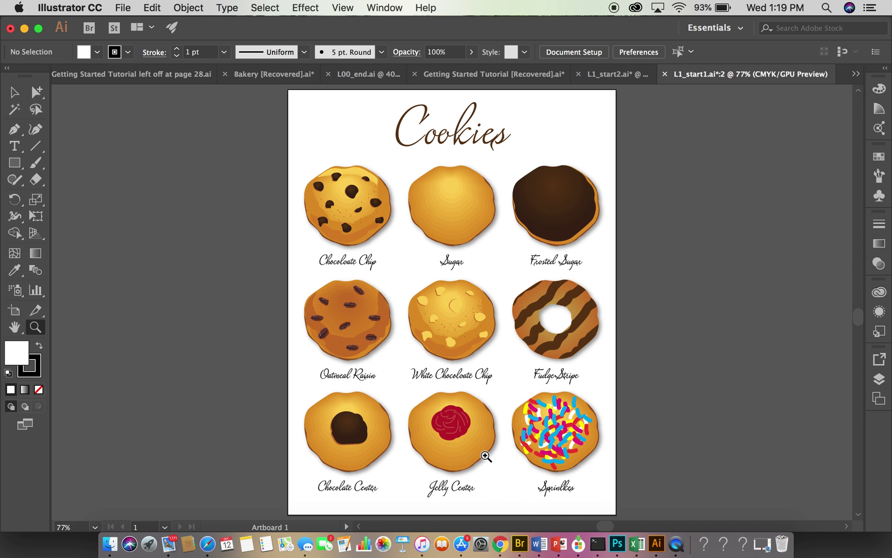
Change the magnification freehand with the Zoom tool to about 79%, and fit the artboard in the window.
left_click_drag(394, 283, 401, 419)
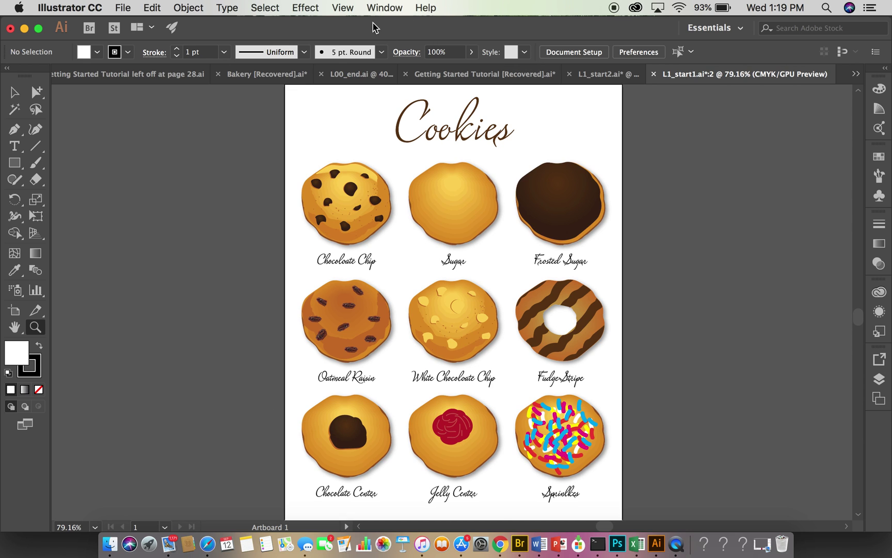
left_click(342, 8)
left_click(382, 156)
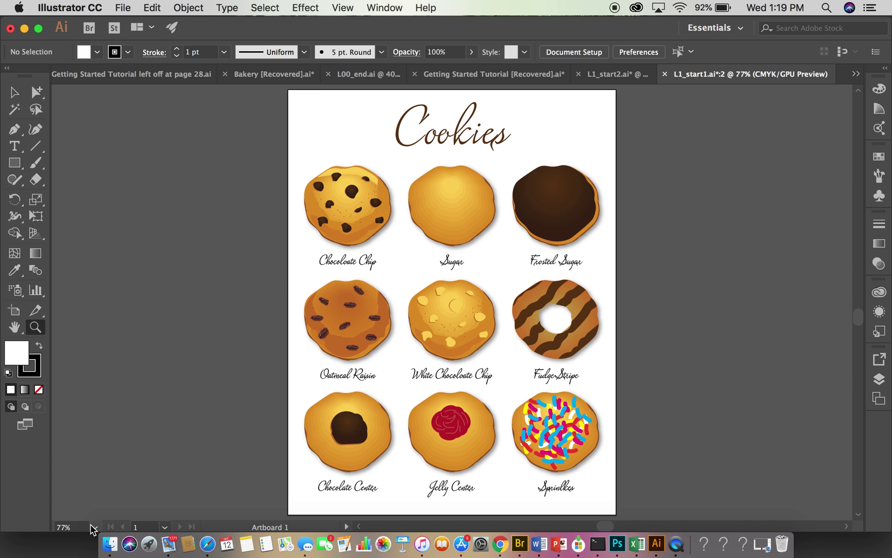
Activate the Hand tool, magnify the cookie poster to 150%, and fit the artboard back in the window.
left_click(22, 330)
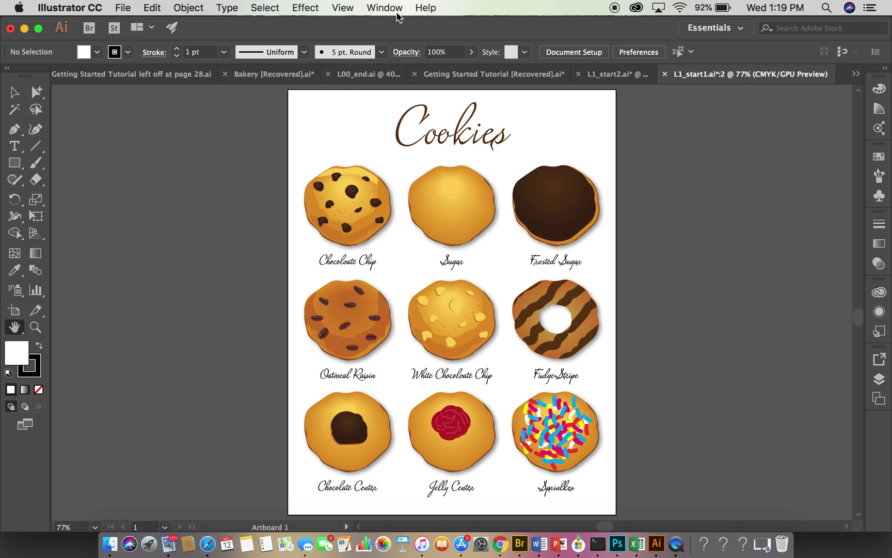
key("super+equal")
key("super+equal")
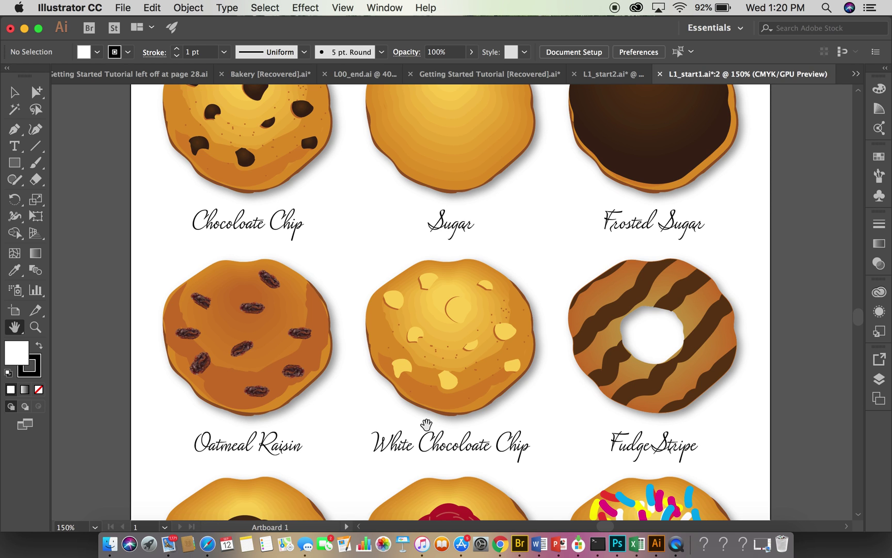
left_click(344, 9)
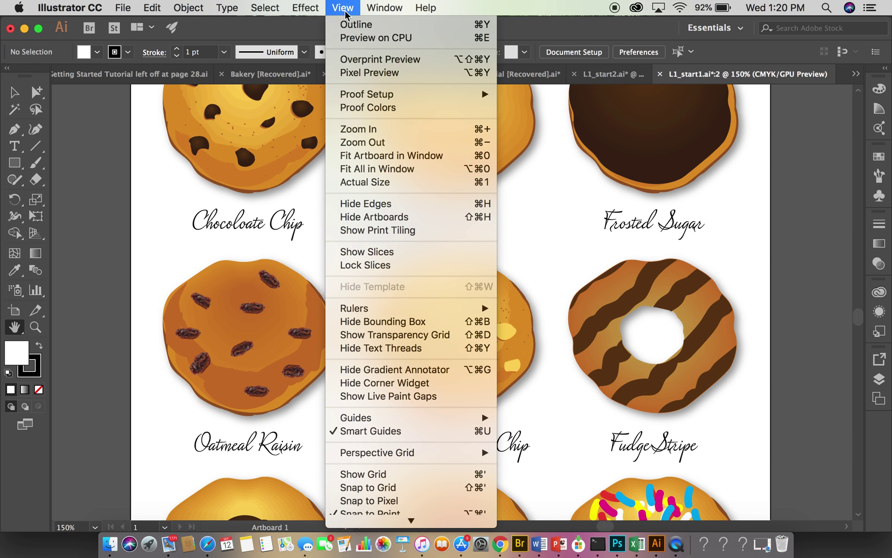
left_click(386, 155)
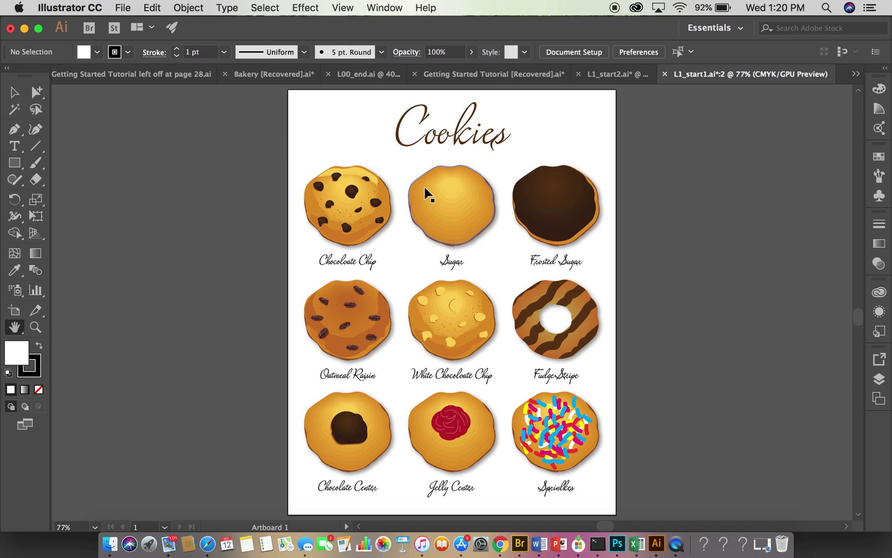
Zoom in on the cookie poster to 200%, and zoom back out in stages to 66.67%.
key("super+equal")
key("super+equal")
key("super+equal")
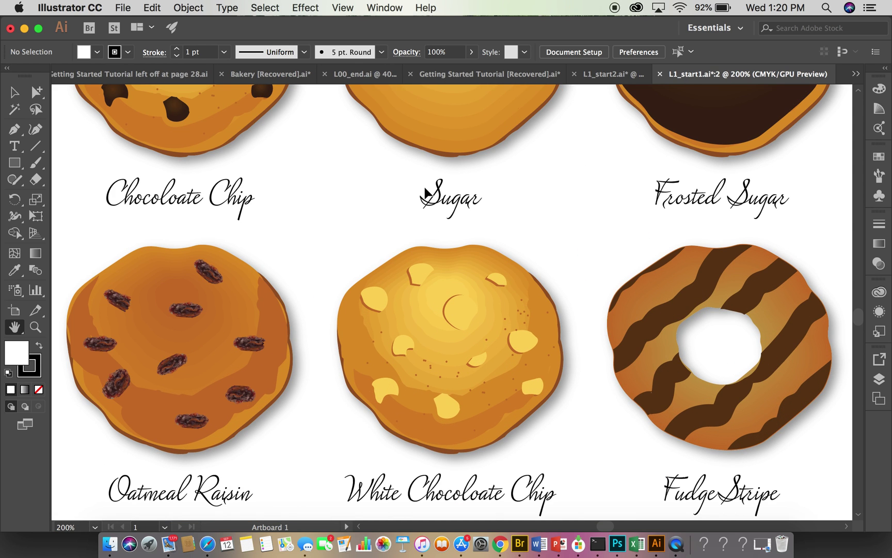
key("super+minus")
key("super+minus")
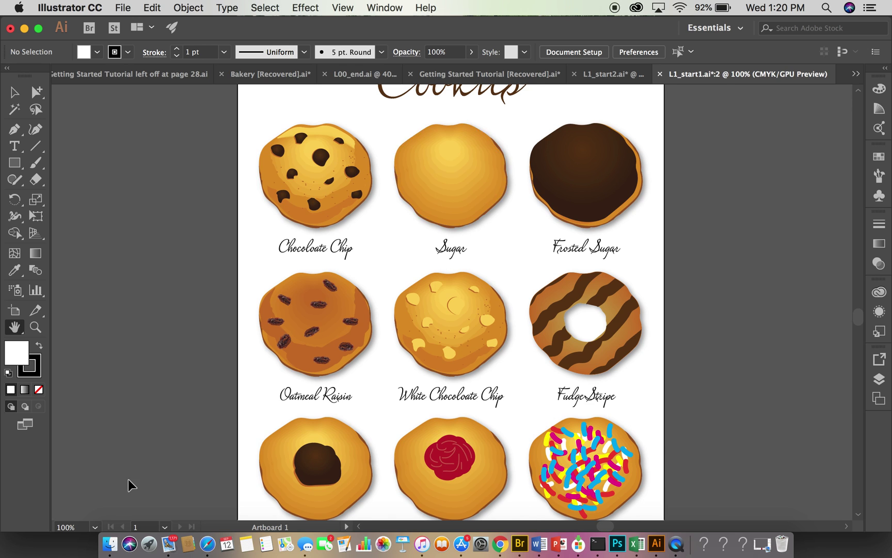
key("super+plus")
key("super+minus")
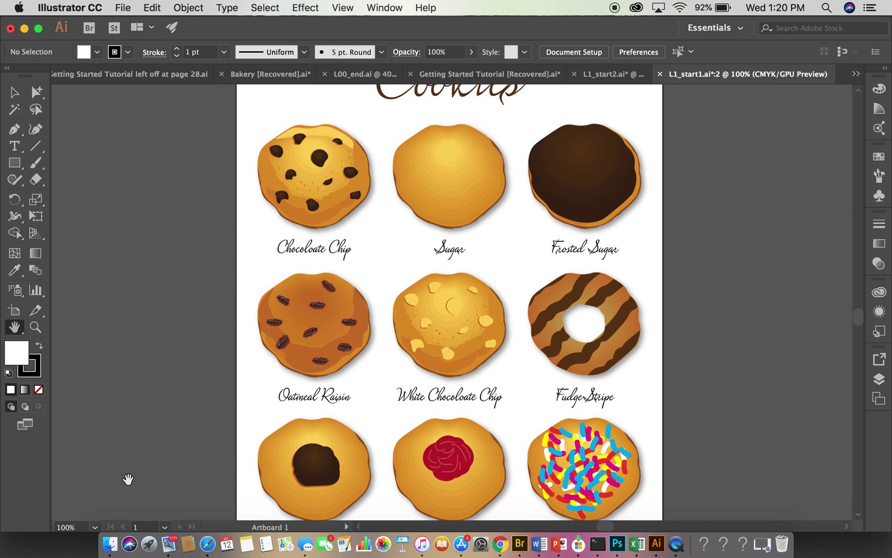
key("super+minus")
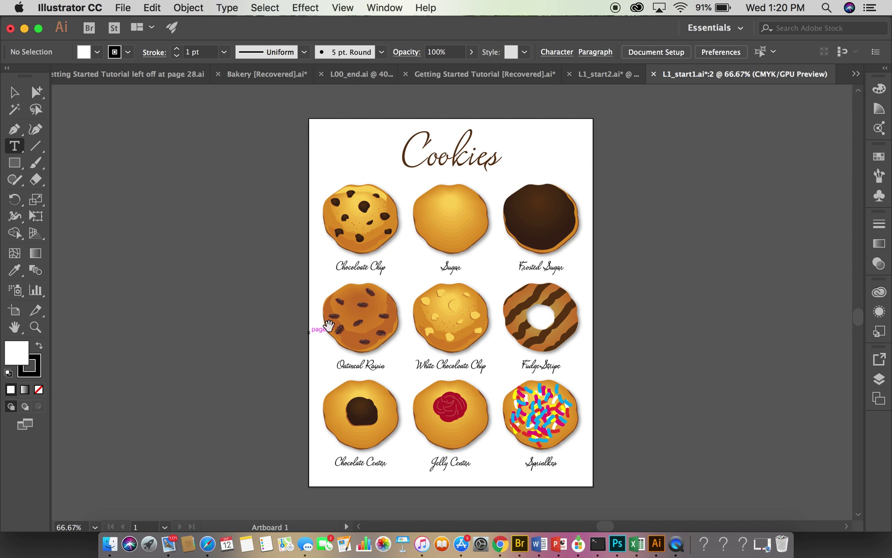
Move the poster around the window with the temporary Hand tool, and magnify it to 300%.
left_click_drag(403, 301, 432, 232)
left_click_drag(363, 141, 363, 247)
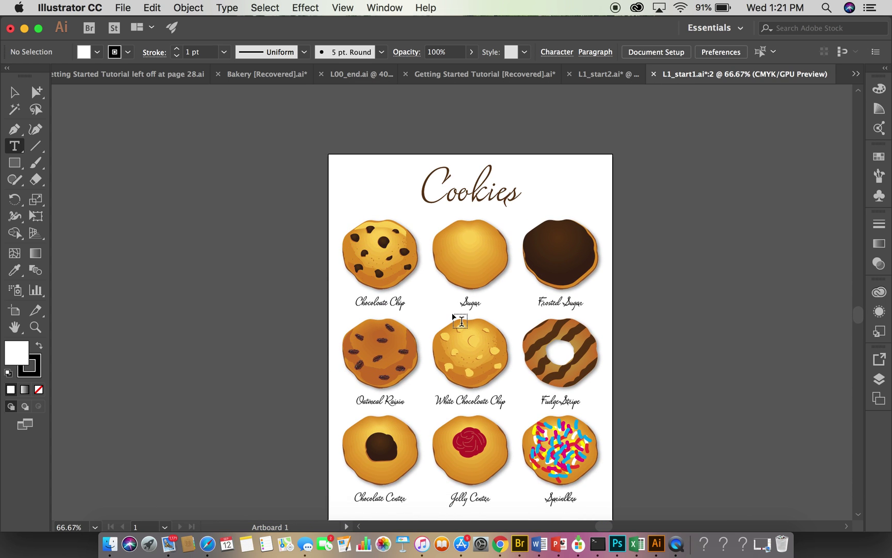
key("super+equal")
key("super+equal")
key("super+equal")
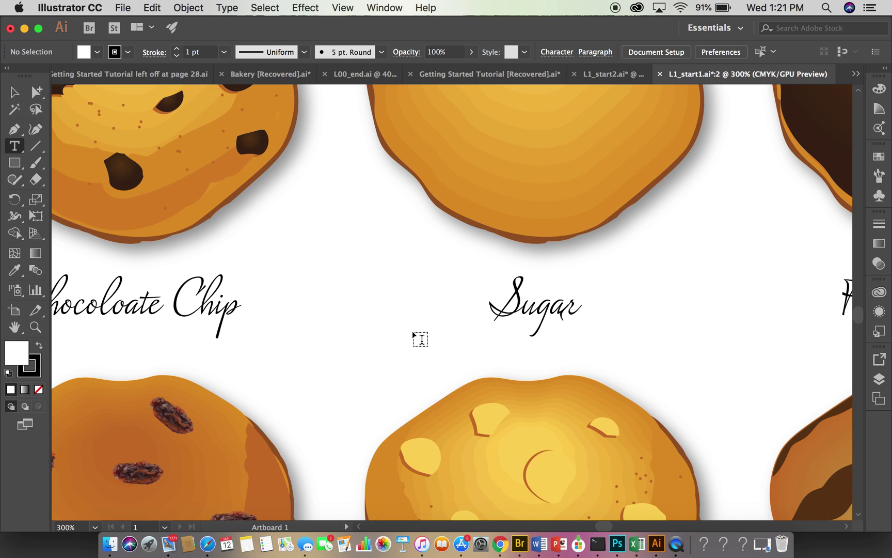
Pan from the Frosted Sugar cookie to the Jelly Center cookie at 300%, and fit the artboard in the window.
left_click_drag(372, 377, 165, 425)
left_click_drag(562, 282, 464, 476)
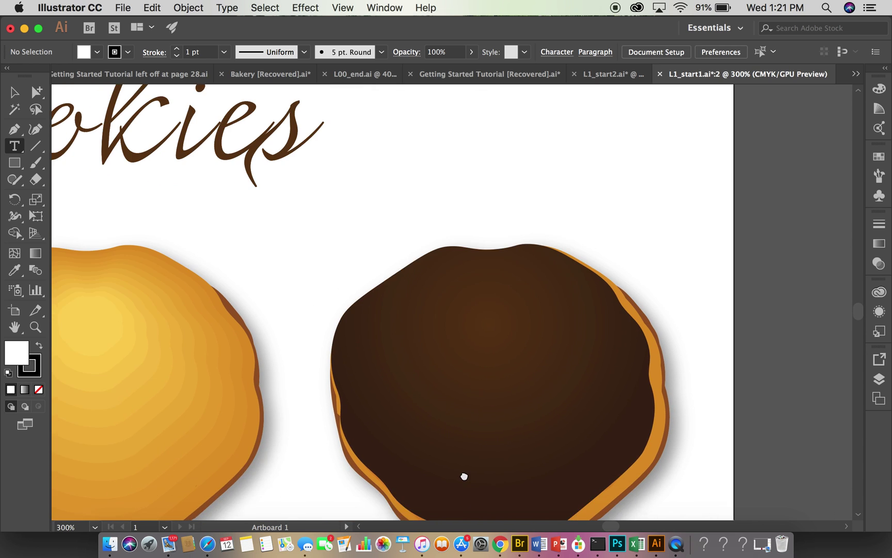
left_click_drag(233, 444, 657, 410)
left_click_drag(435, 444, 443, 173)
left_click_drag(462, 370, 436, 231)
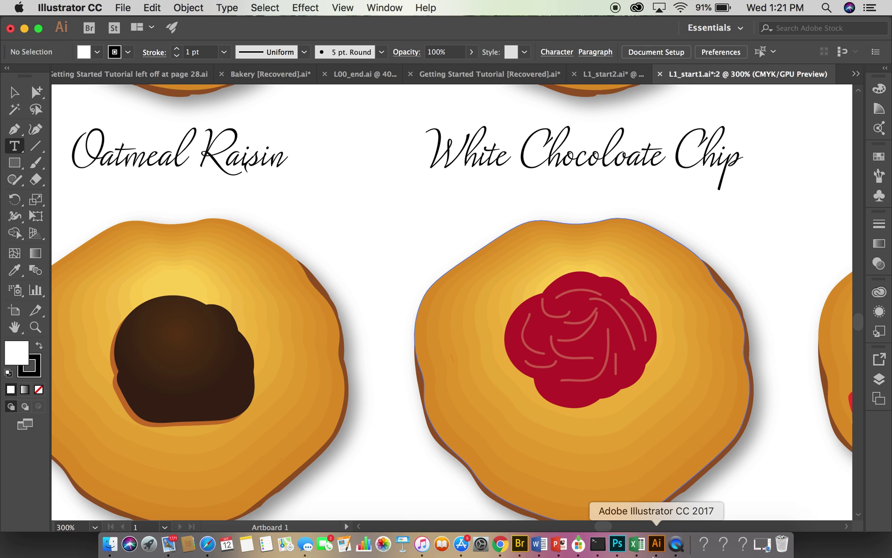
left_click(342, 9)
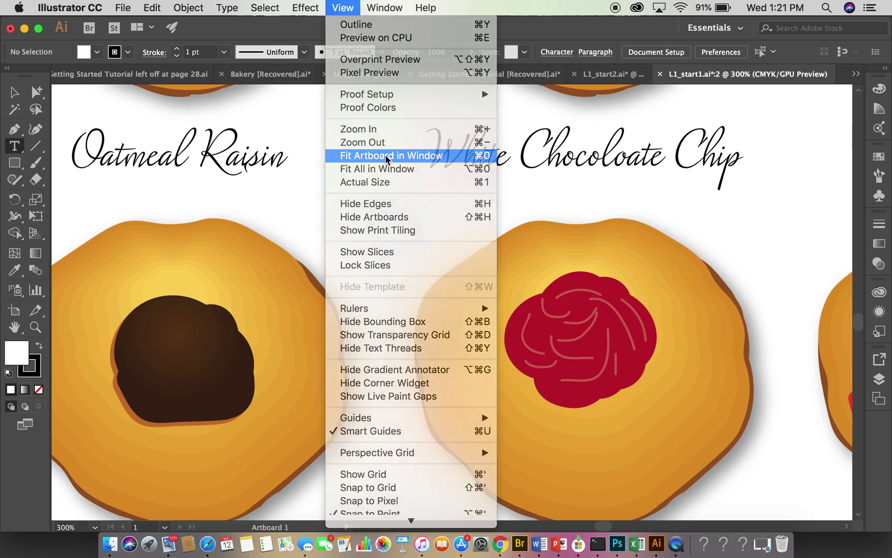
left_click(387, 156)
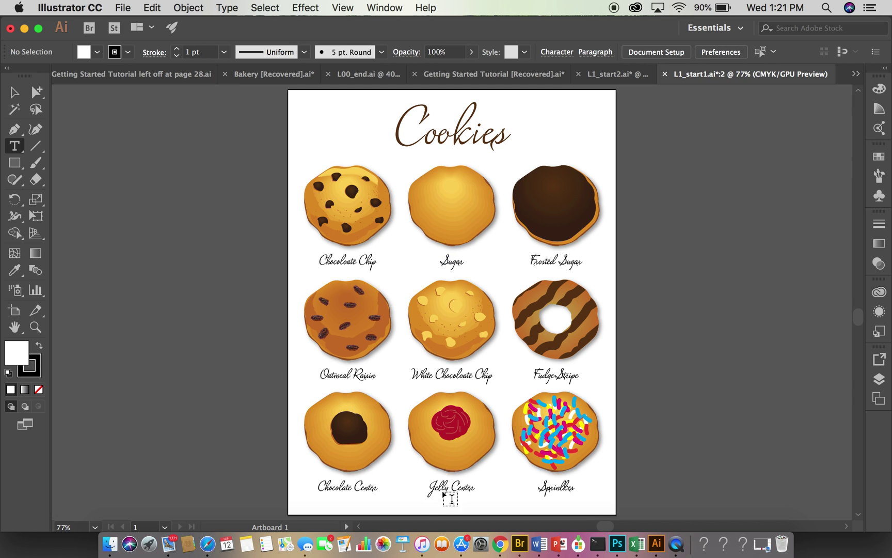
Display the poster's artwork in Outline mode and return it to GPU Preview.
left_click(343, 8)
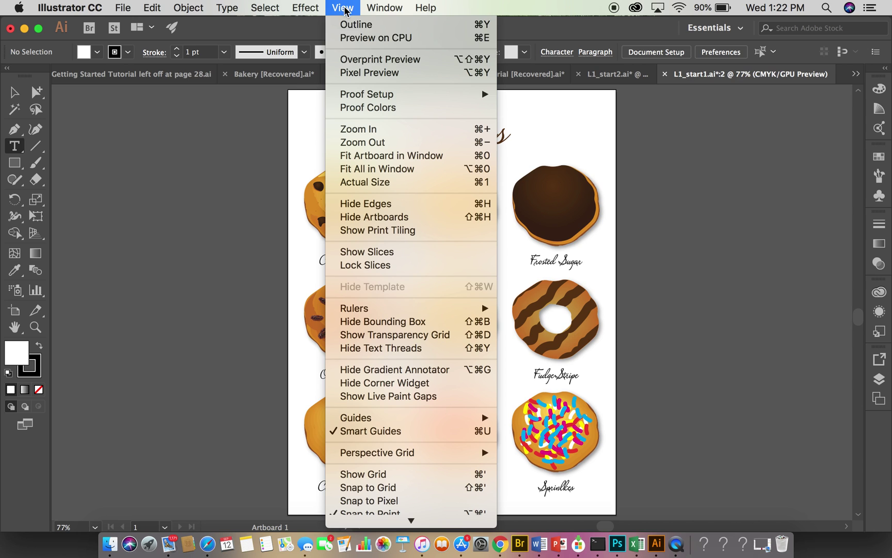
left_click(359, 28)
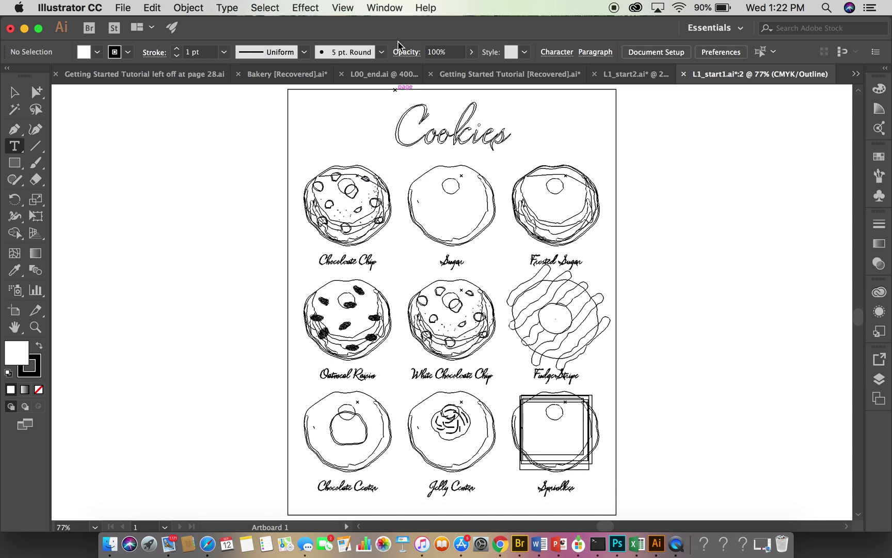
left_click(342, 8)
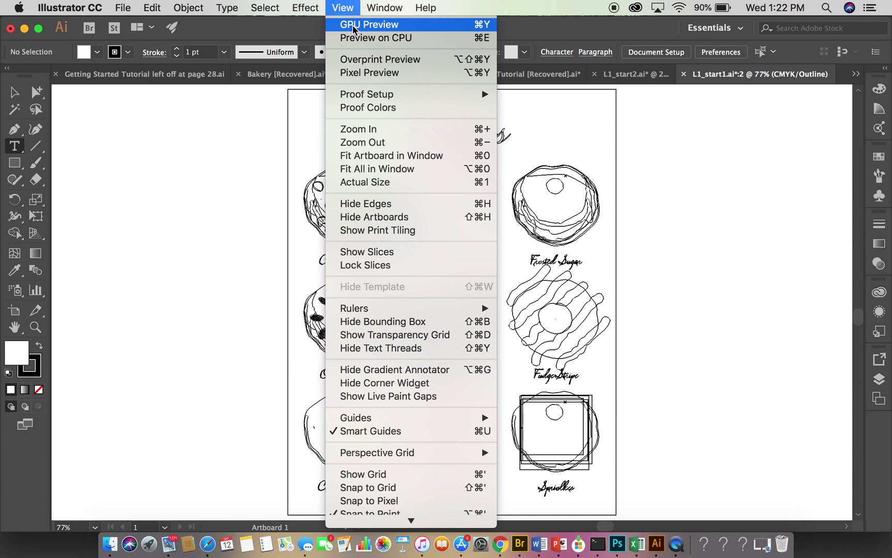
left_click(369, 25)
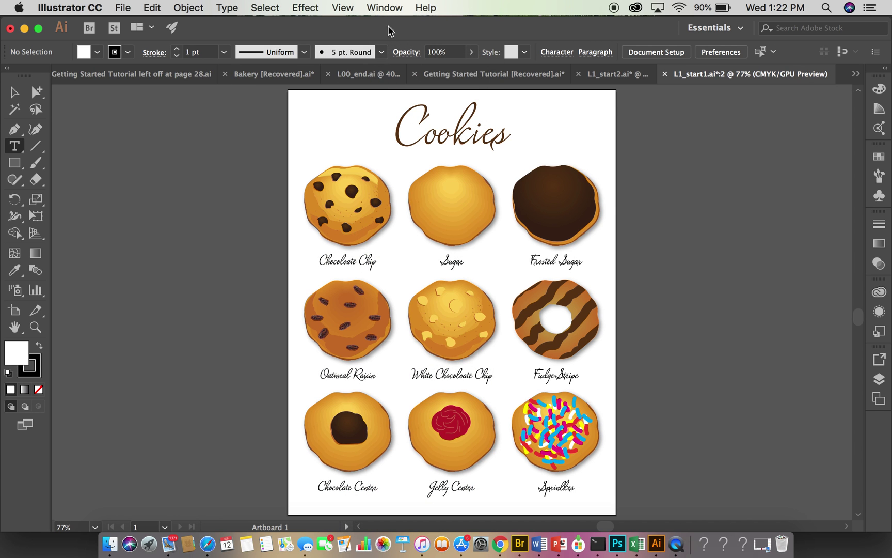
left_click(343, 8)
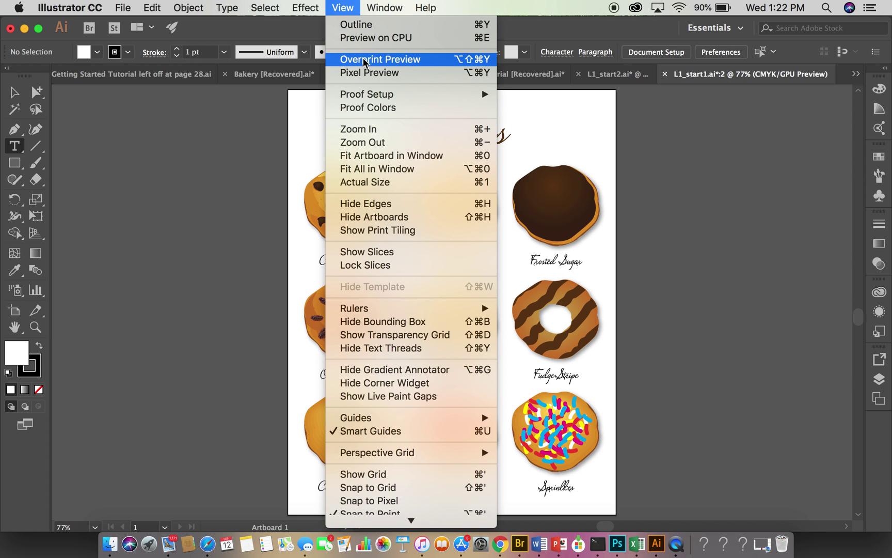
left_click(254, 240)
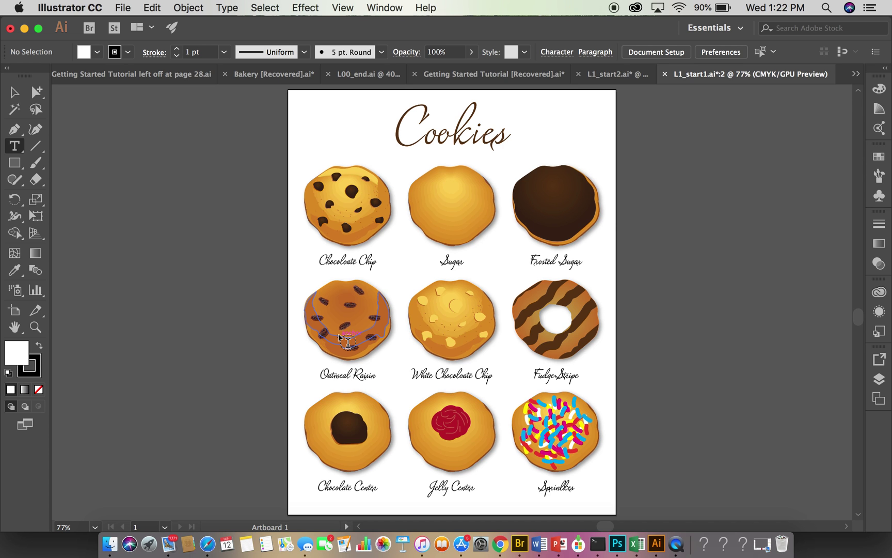
Magnify the poster to 300% around the White Chocolate Chip cookie and show the Navigator.
key("super+equal")
key("super+equal")
key("super+equal")
key("super+equal")
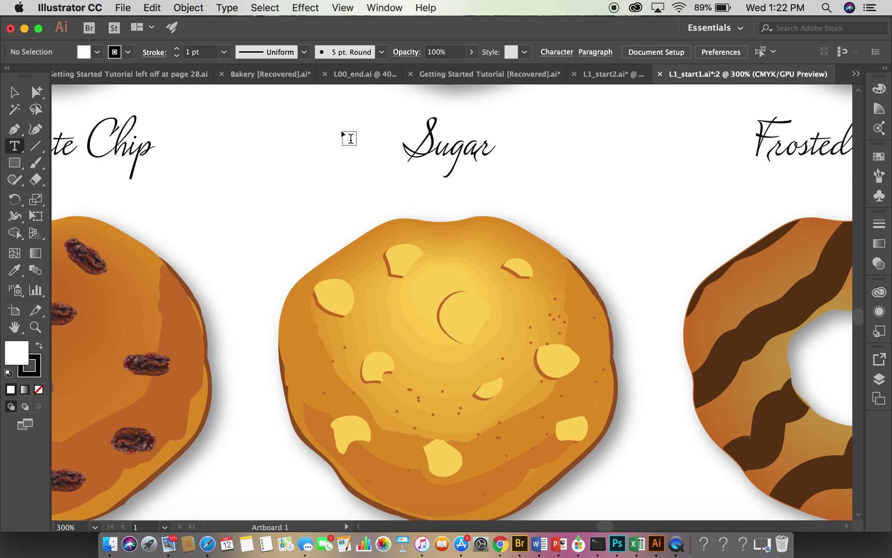
left_click(382, 8)
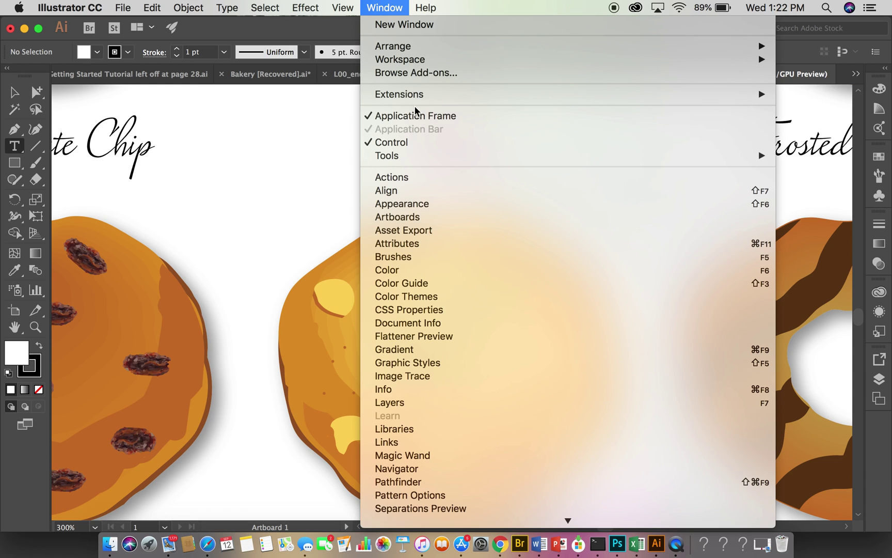
left_click(422, 427)
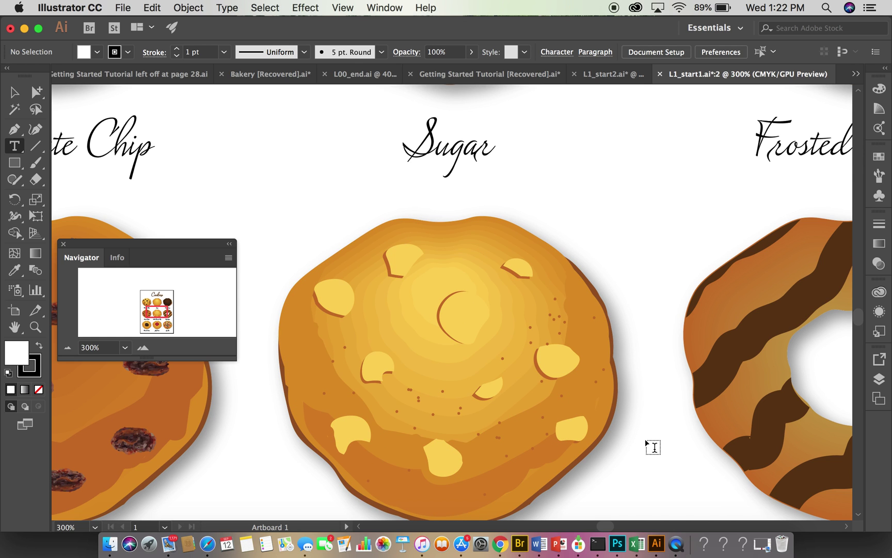
Pan across the lower cookies at 300% and back up to the Oatmeal Raisin cookie, with the Navigator tracking the view.
left_click_drag(645, 436, 564, 331)
left_click_drag(592, 402, 556, 316)
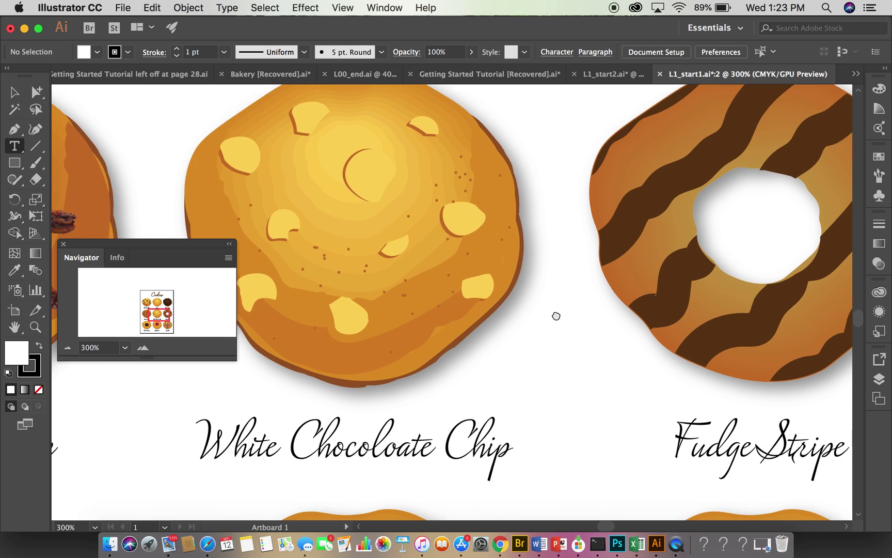
left_click_drag(578, 410, 539, 295)
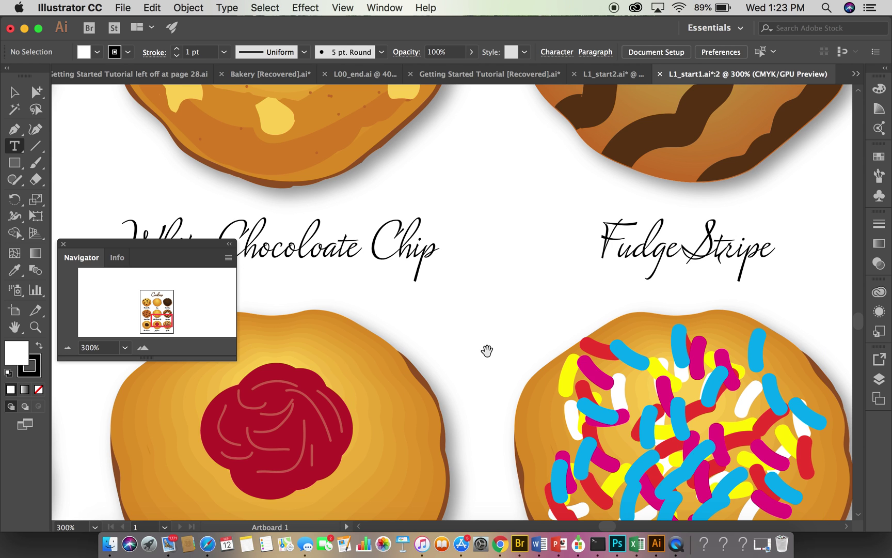
left_click_drag(500, 397, 478, 290)
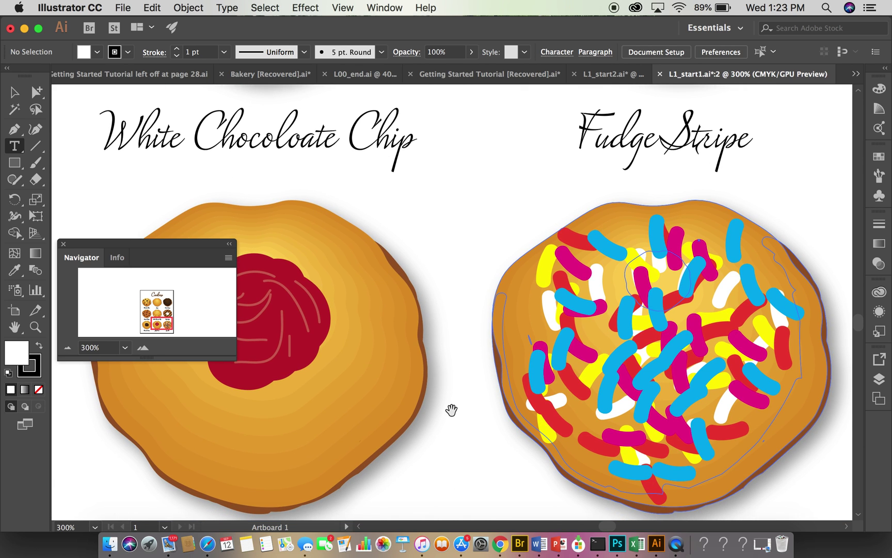
left_click_drag(451, 410, 549, 404)
left_click_drag(293, 474, 451, 429)
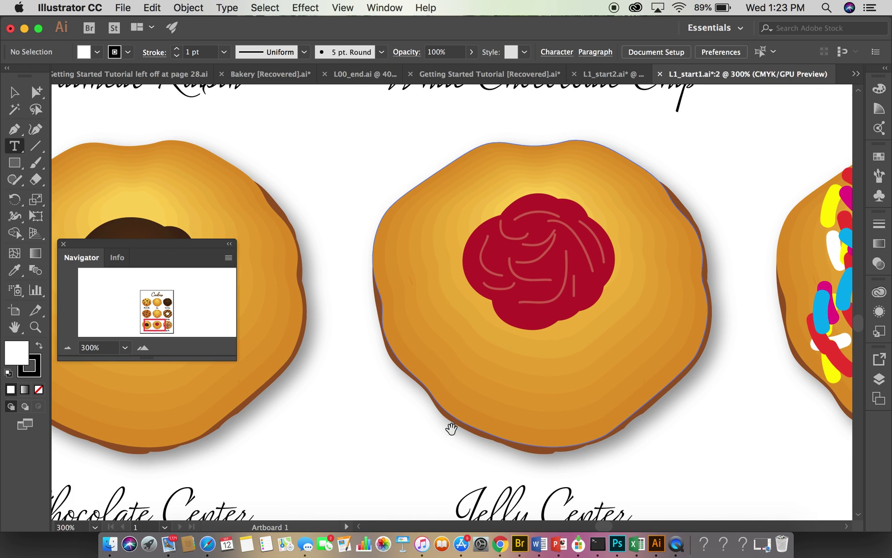
left_click_drag(360, 469, 463, 526)
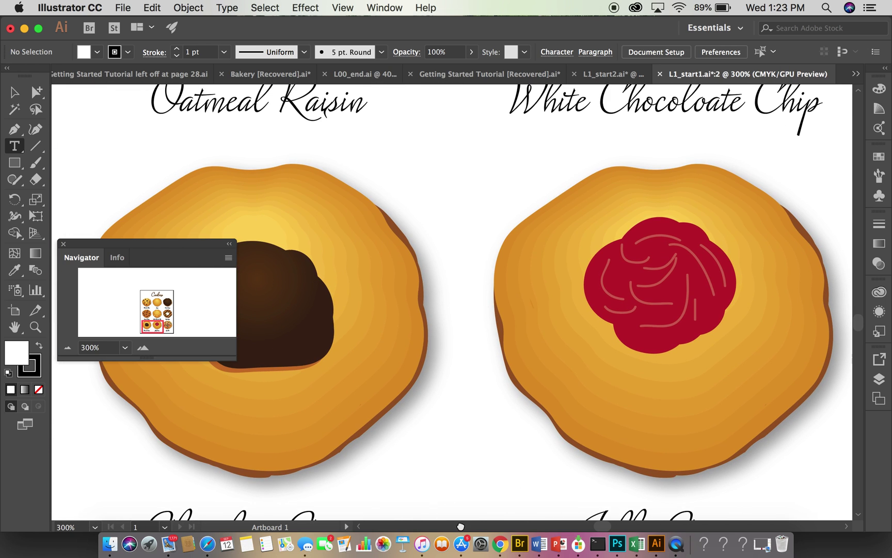
left_click_drag(456, 426, 455, 516)
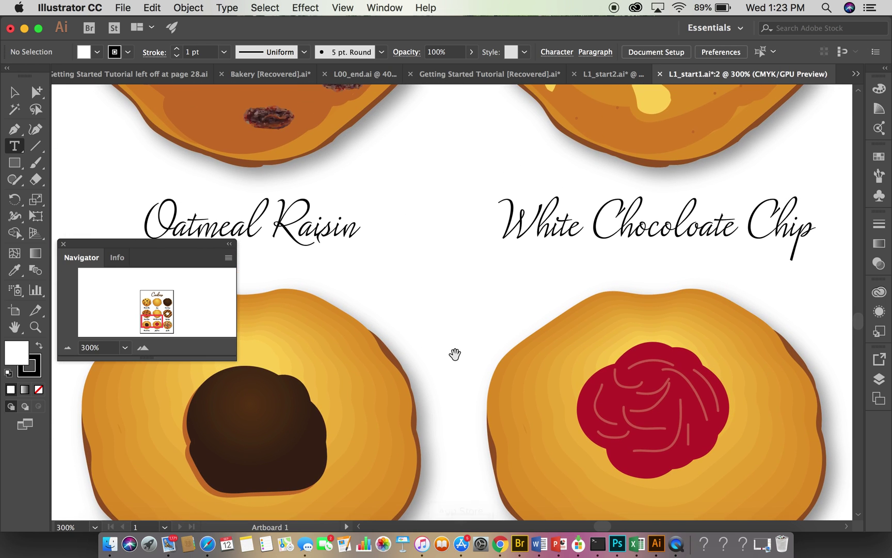
left_click_drag(456, 354, 443, 457)
left_click_drag(433, 374, 425, 478)
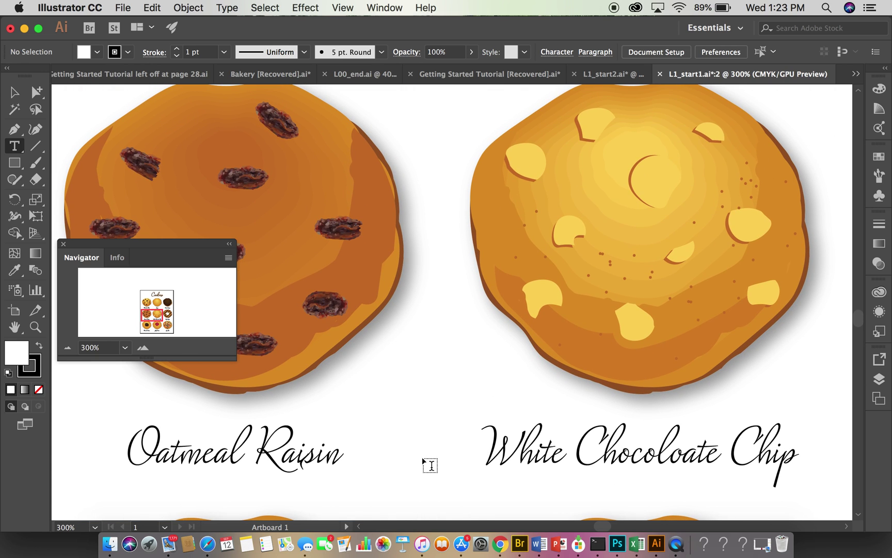
Close the Navigator and fit the whole cookie artboard in the window.
left_click(63, 244)
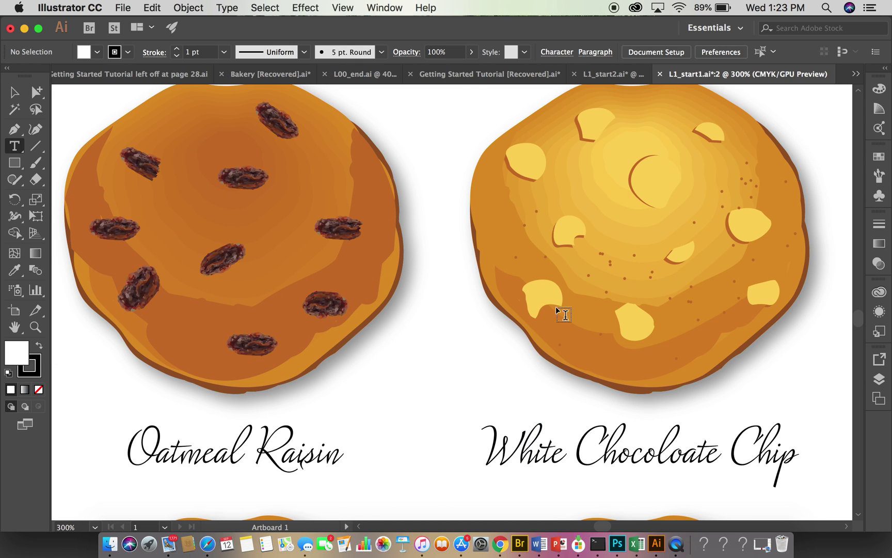
left_click(343, 8)
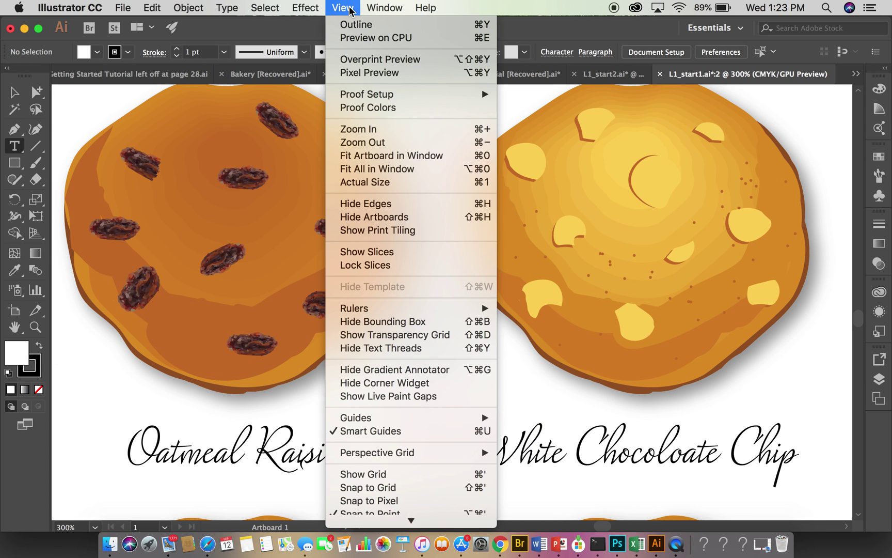
left_click(388, 156)
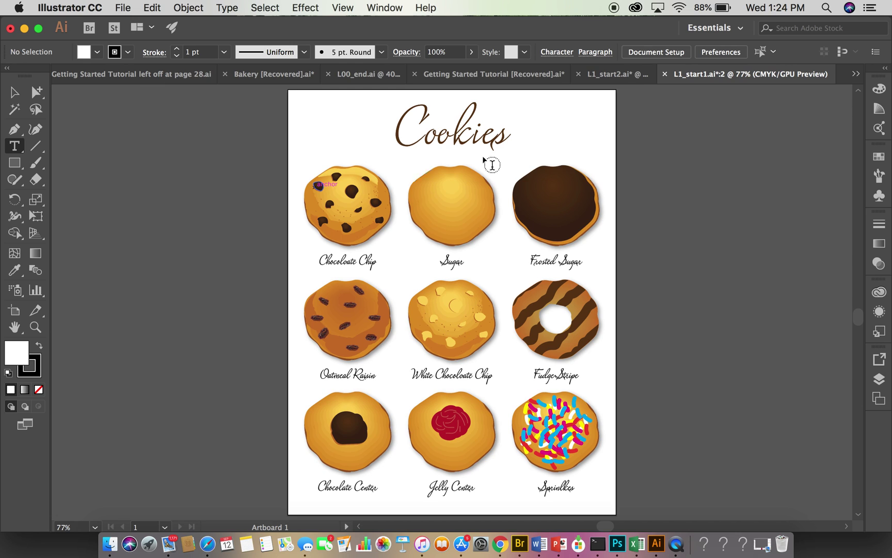
Switch to the L1_start2.ai document and fit all of its artboards in the window.
left_click(623, 79)
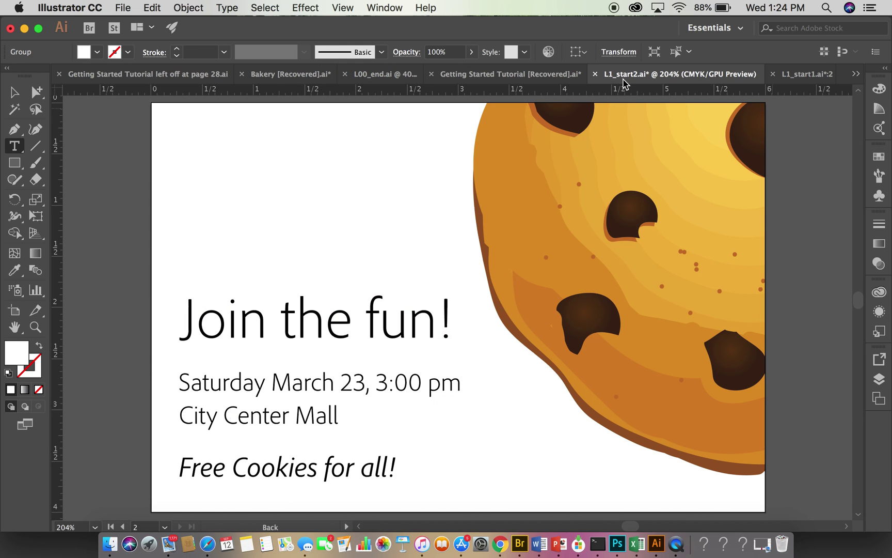
left_click(347, 8)
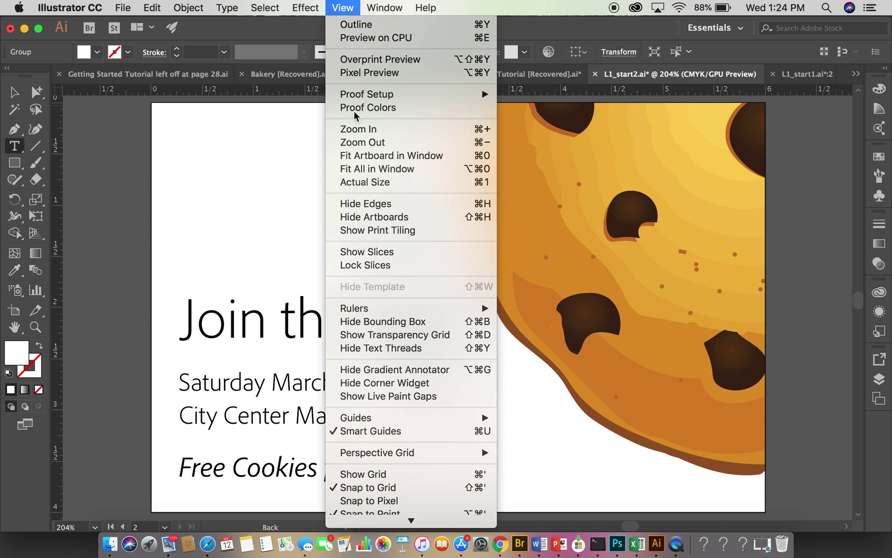
left_click(374, 174)
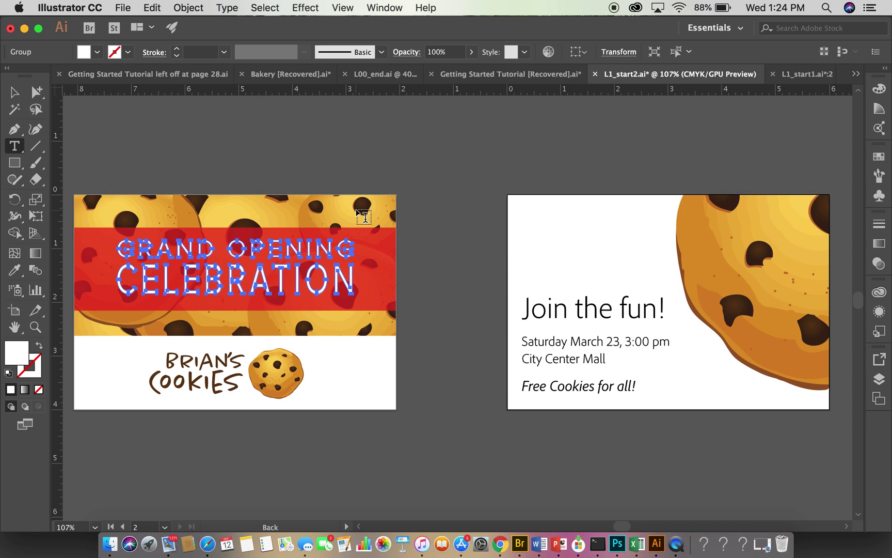
Select the Grand Opening Celebration lettering with the Selection tool and fit the Front artboard in the window.
left_click(382, 463)
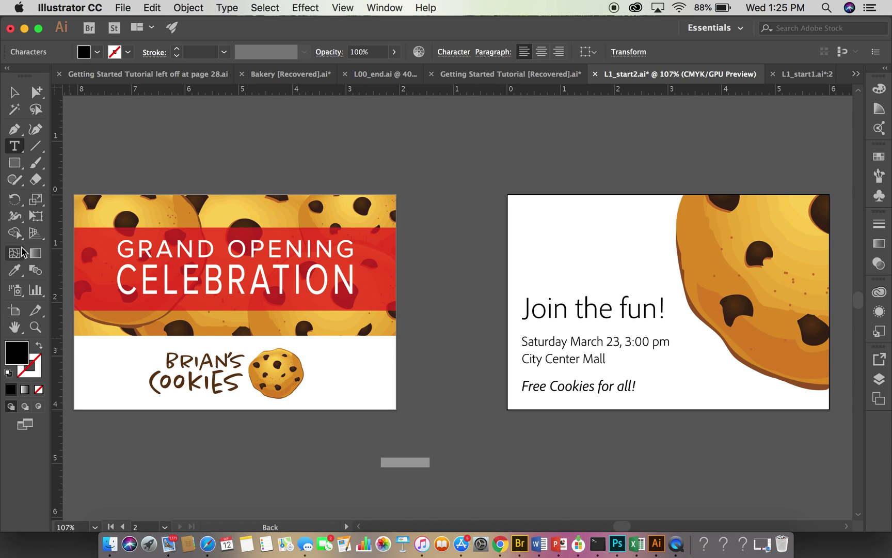
left_click(14, 93)
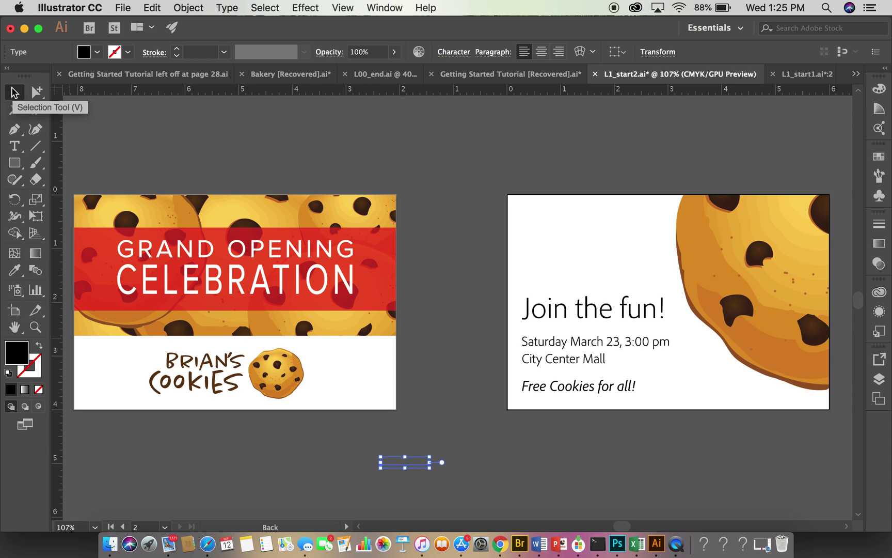
left_click(201, 276)
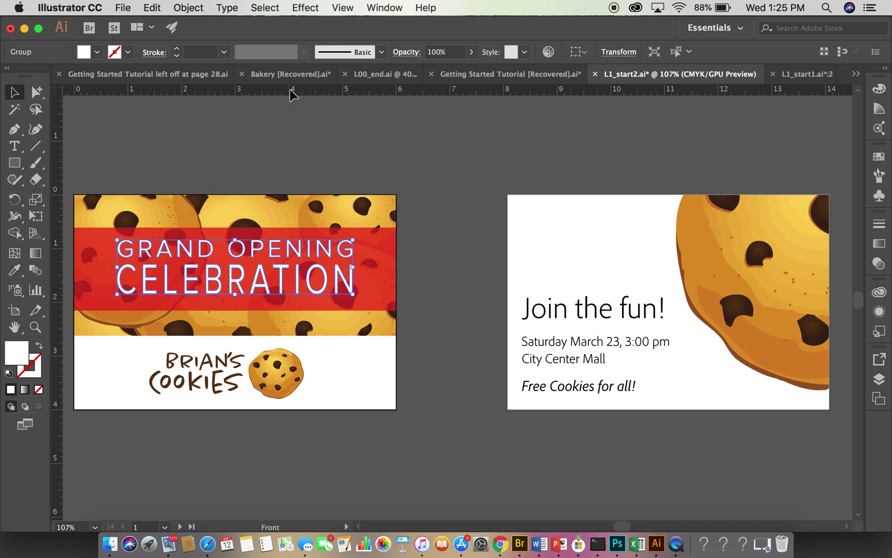
left_click(349, 13)
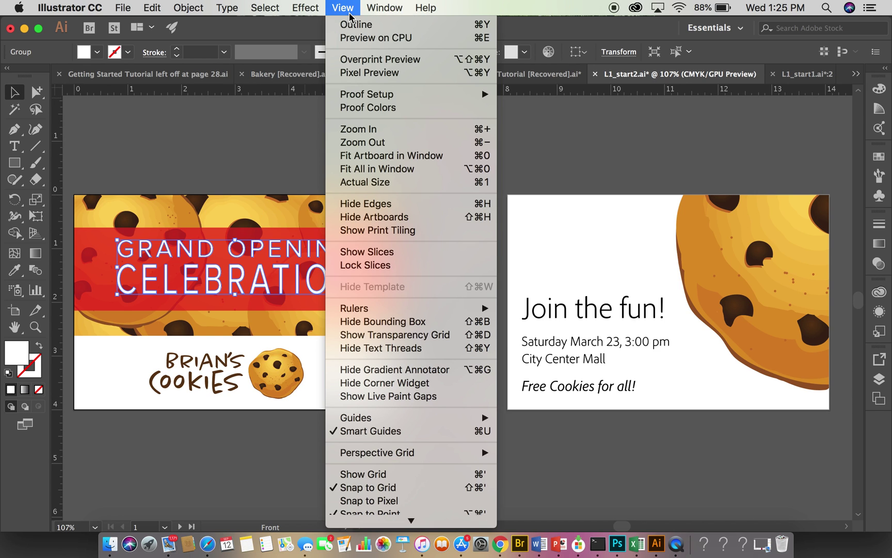
left_click(391, 157)
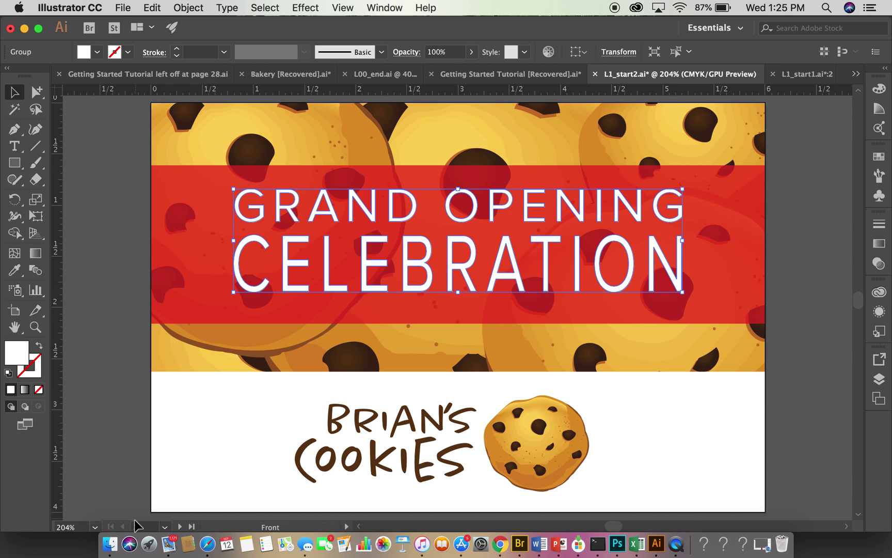
Switch between the Back and Front artboards using artboard navigation, finishing on 1 Front.
left_click(164, 527)
left_click(170, 512)
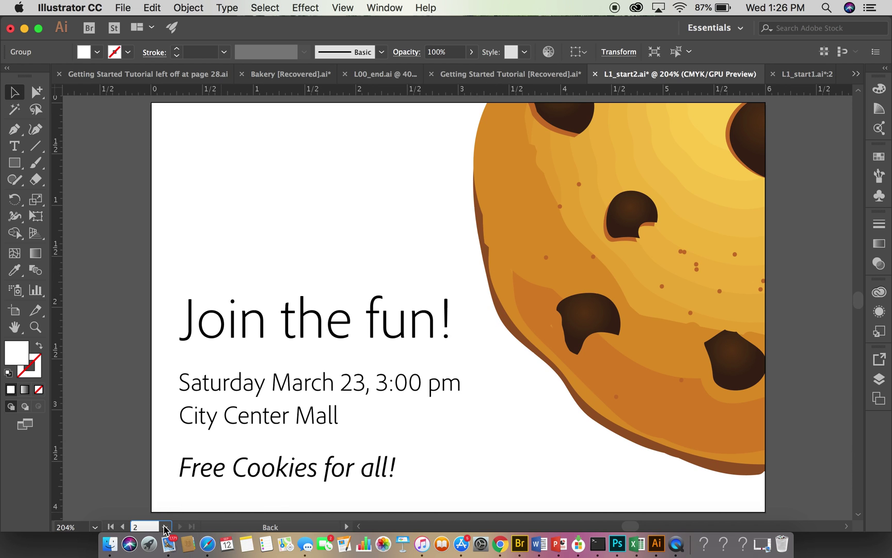
left_click(122, 527)
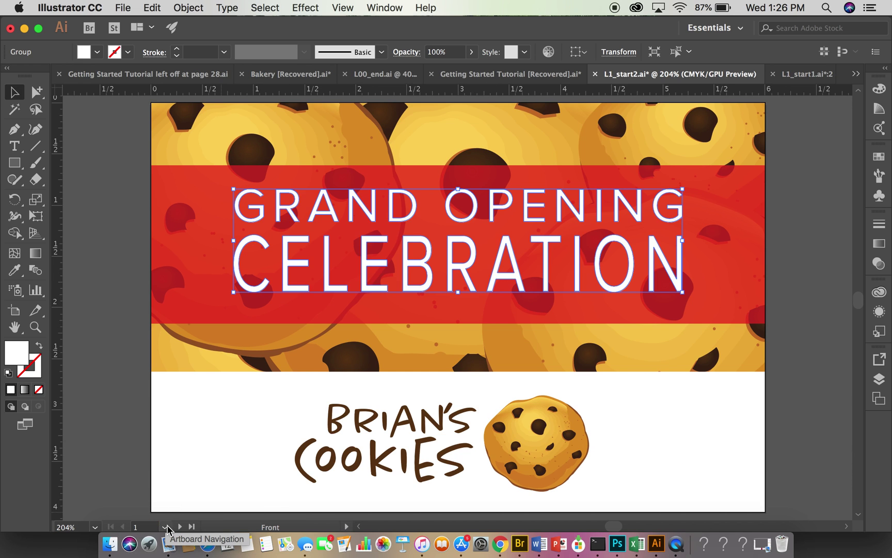
left_click(180, 527)
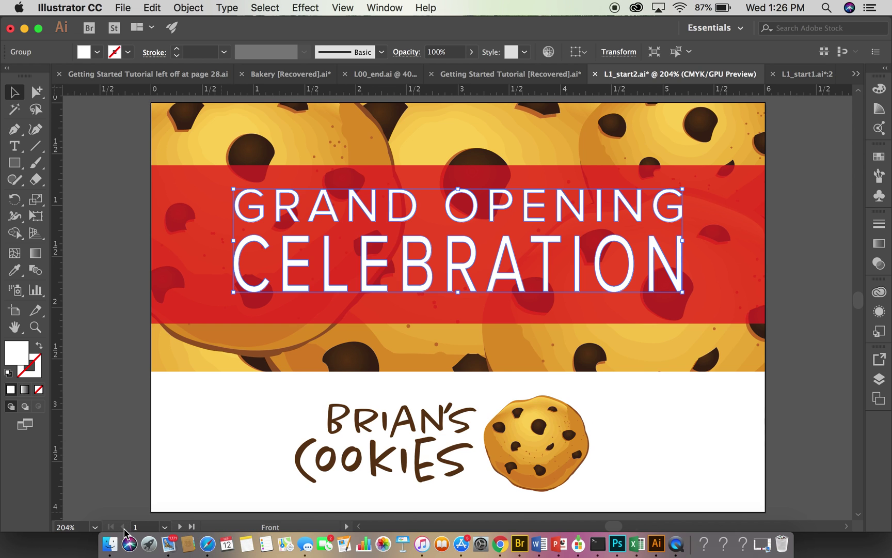
left_click(123, 527)
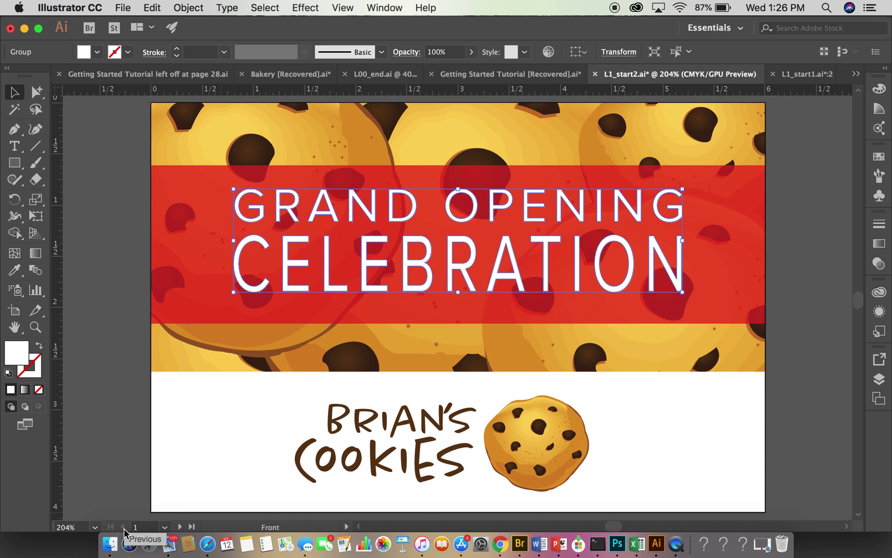
left_click(164, 527)
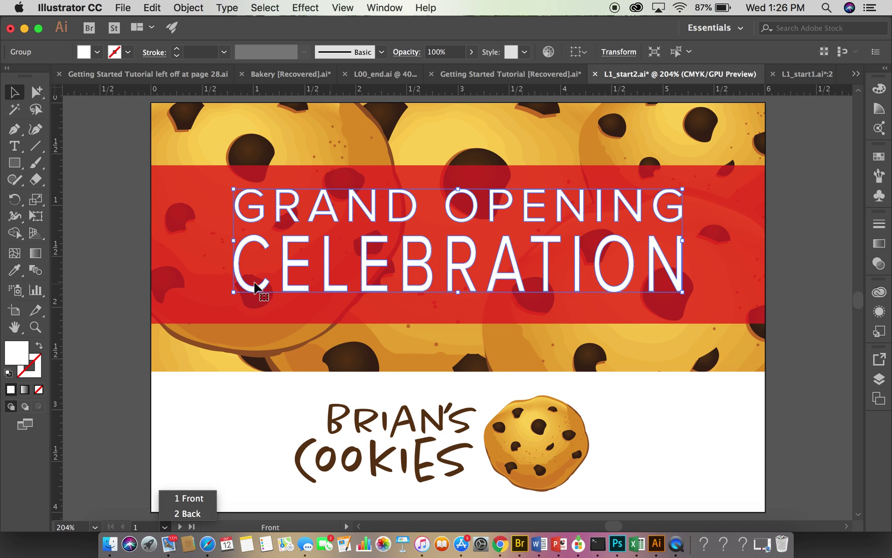
left_click(189, 497)
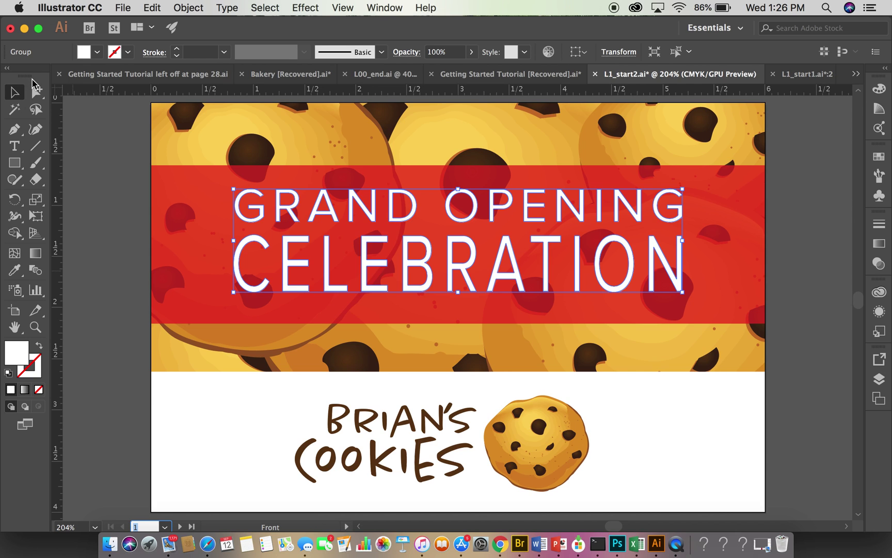
Show the Artboards list, use it to display the Back artboard and return to Front, and collapse it.
left_click(384, 8)
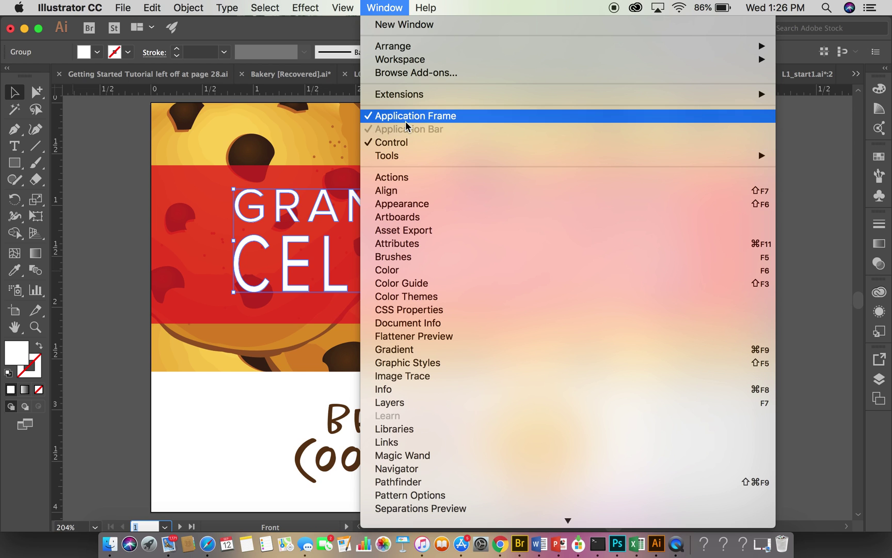
left_click(421, 217)
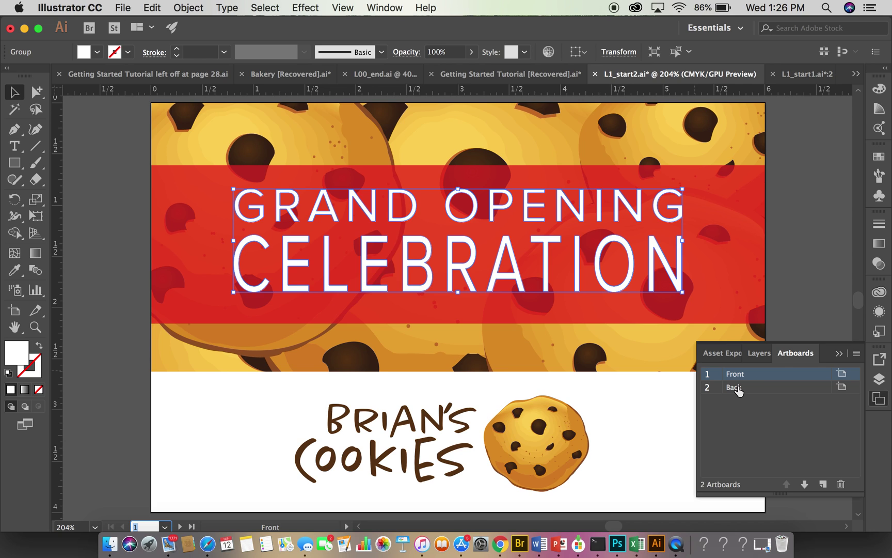
double_click(709, 389)
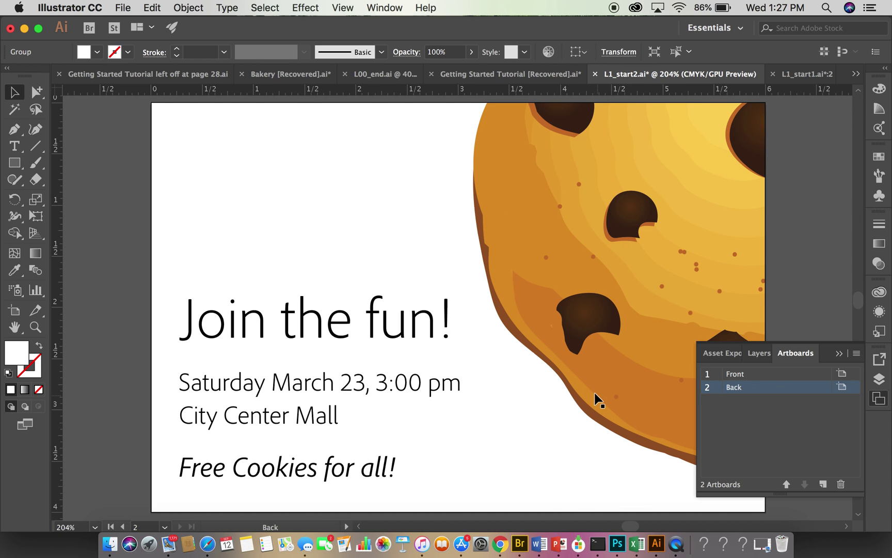
double_click(709, 377)
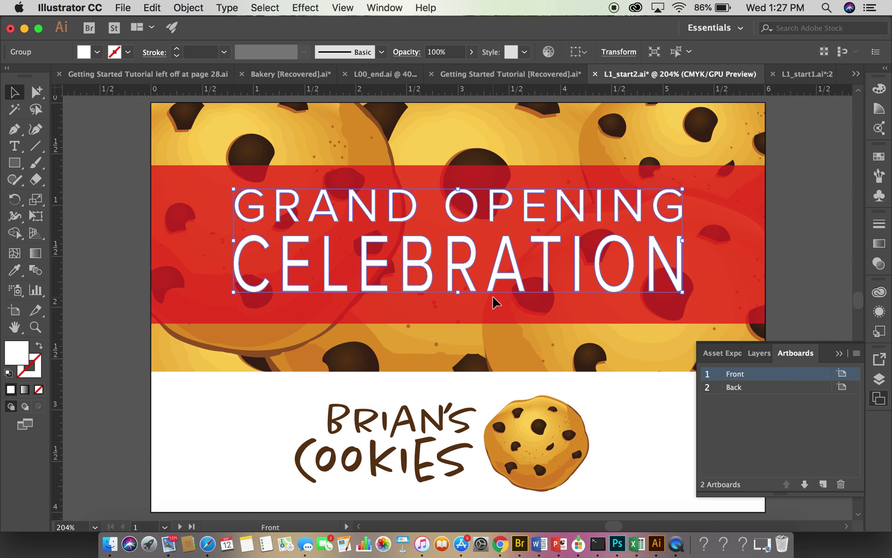
left_click(838, 354)
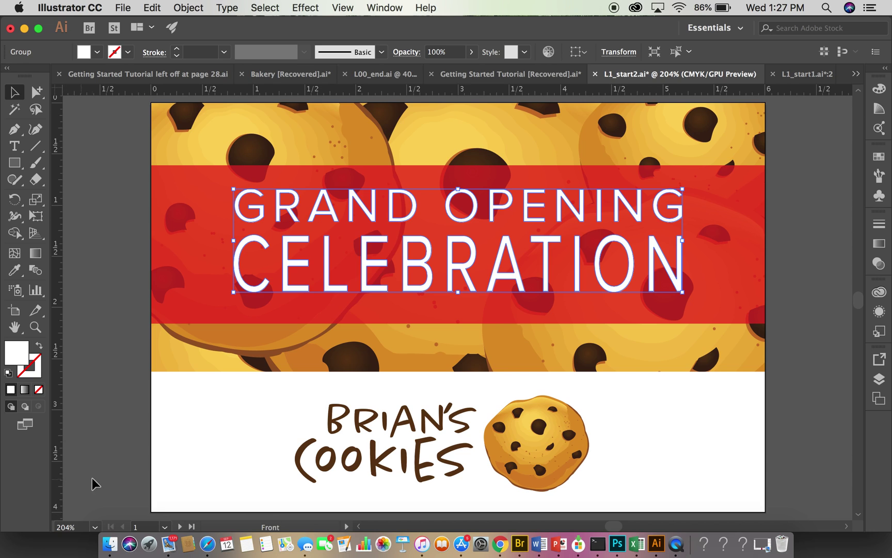